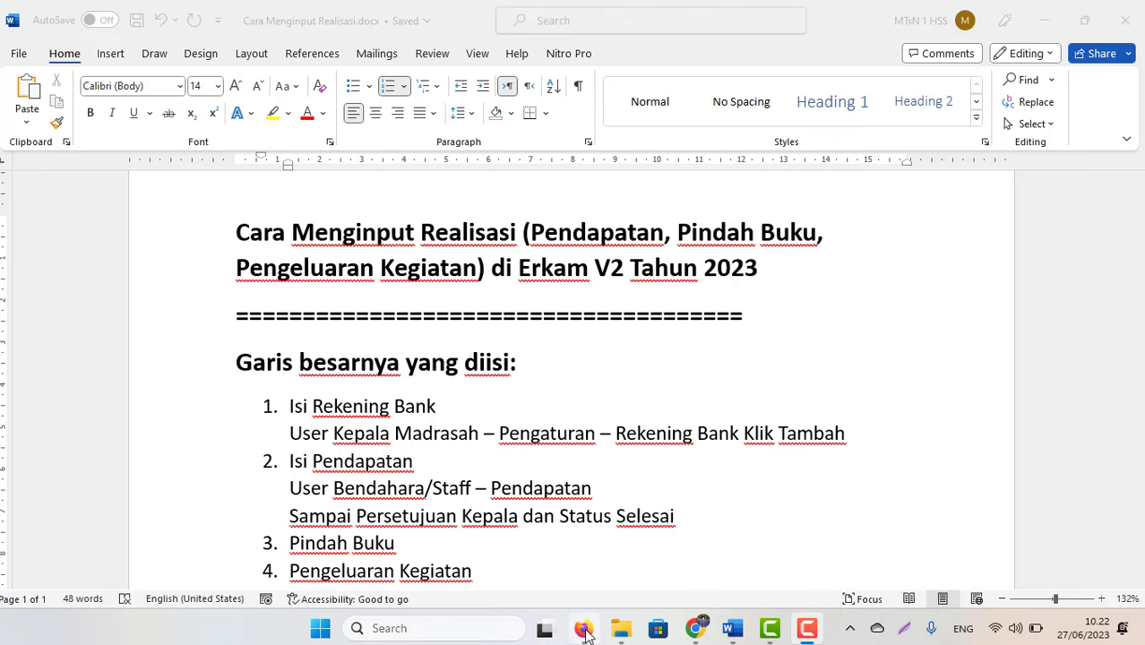
# Step: Switch to Firefox and open the Rekening Bank settings page in the madrasah head's session
pyautogui.moveTo(583, 630)
pyautogui.click(550, 544)
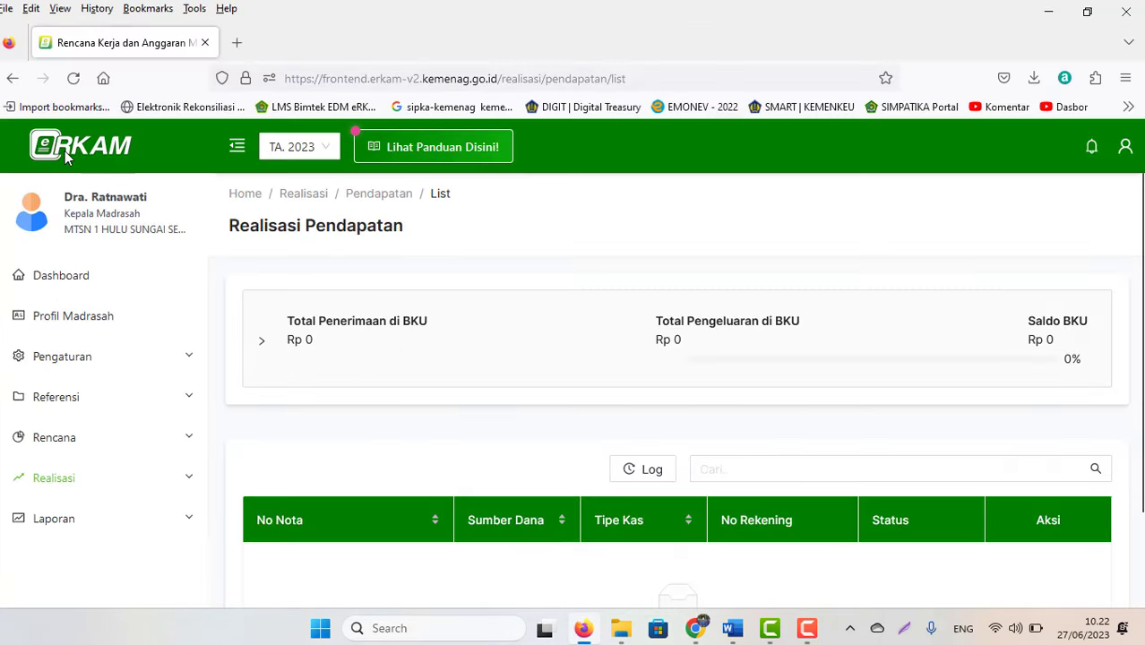
pyautogui.click(58, 359)
pyautogui.click(61, 442)
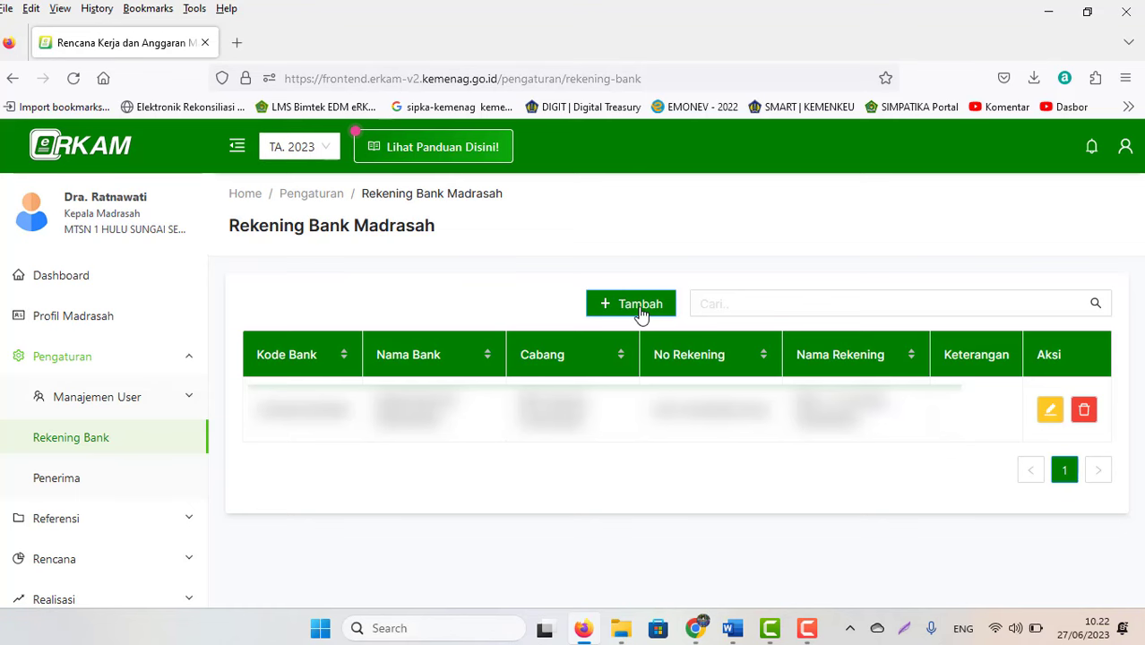
# Step: Switch to the treasurer's session in Chrome and start a new income note under Realisasi Pendapatan
pyautogui.click(702, 629)
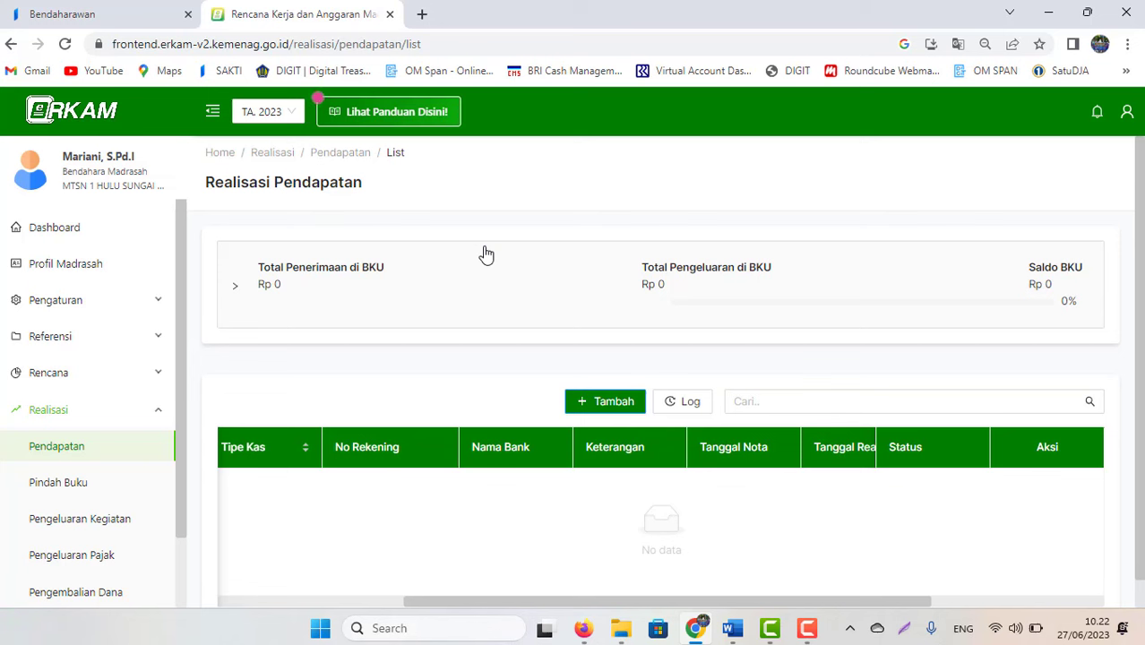
pyautogui.click(160, 414)
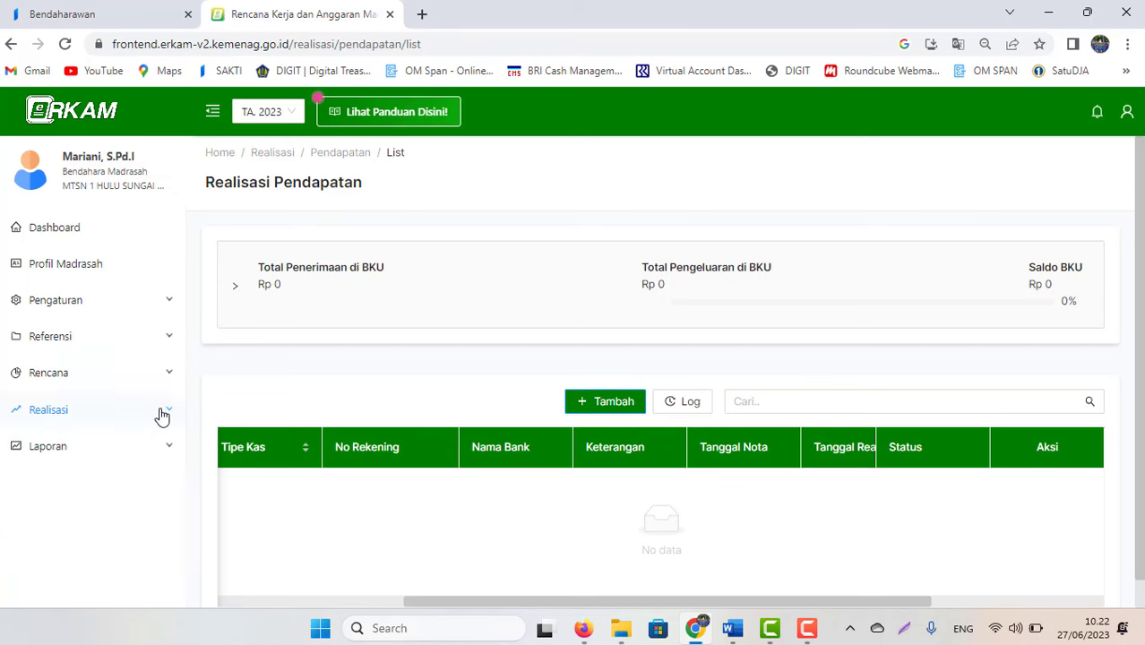
pyautogui.click(160, 414)
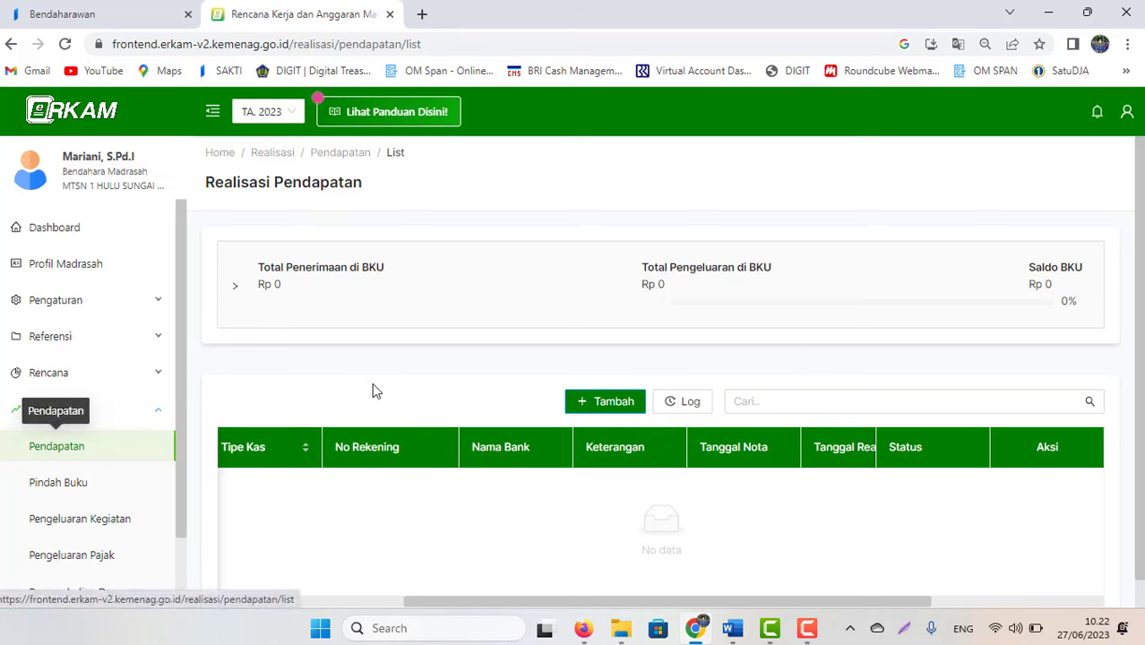
pyautogui.click(605, 402)
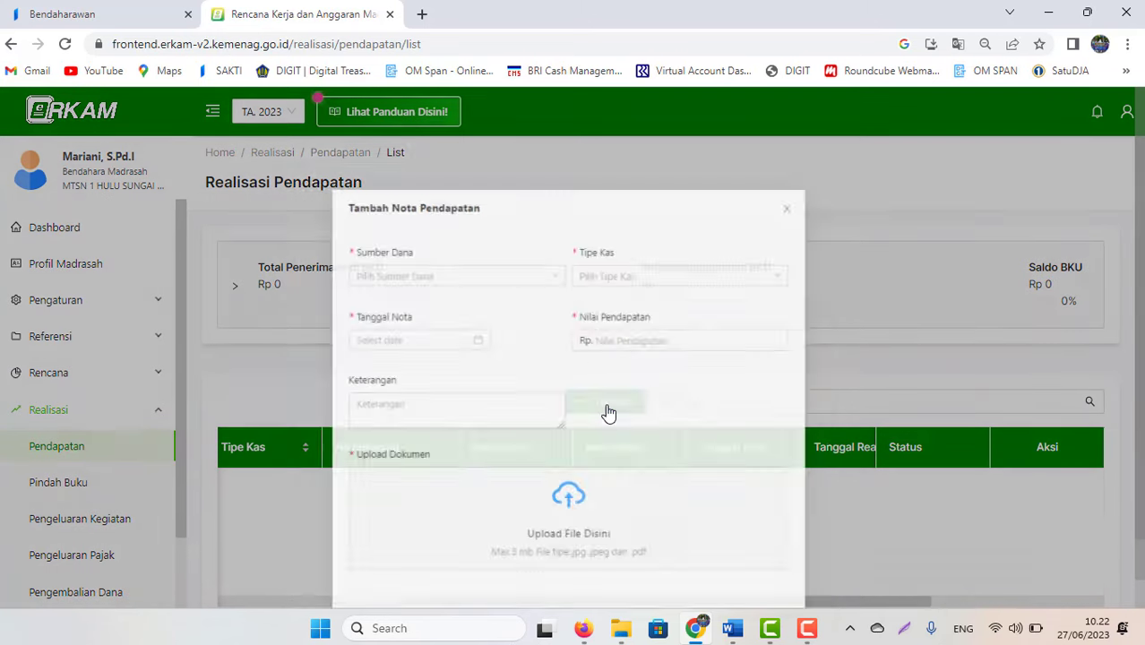
# Step: Set the note's Sumber Dana to APBN - BOS and Tipe Kas to Rekening Bank, and choose the madrasah's bank account number
pyautogui.click(373, 261)
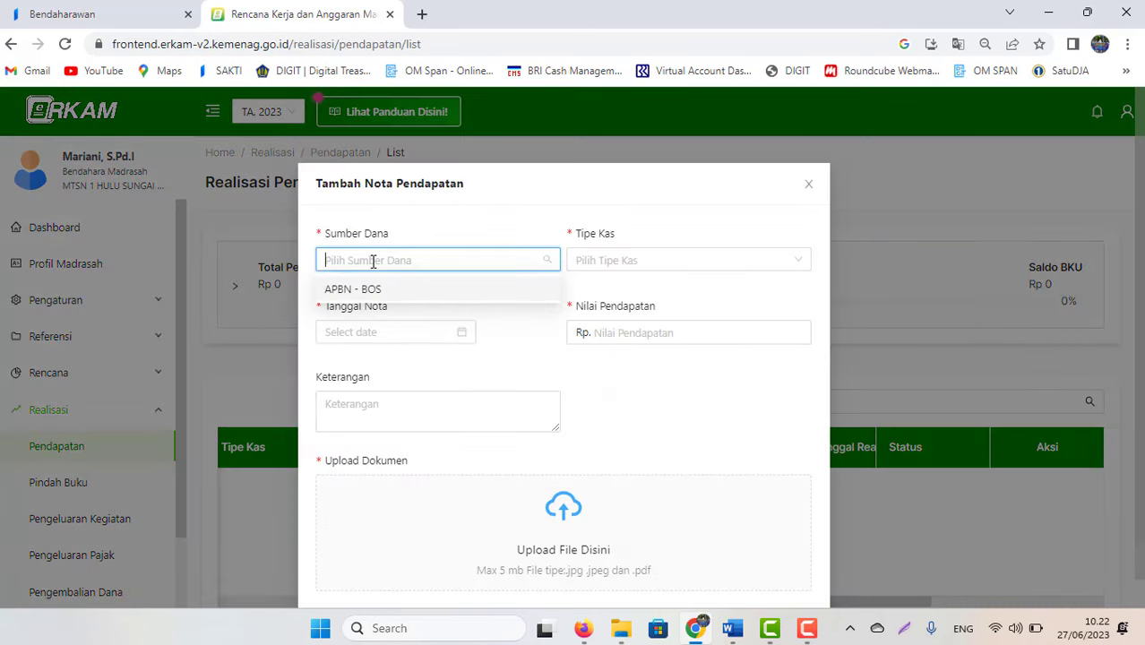
pyautogui.click(393, 292)
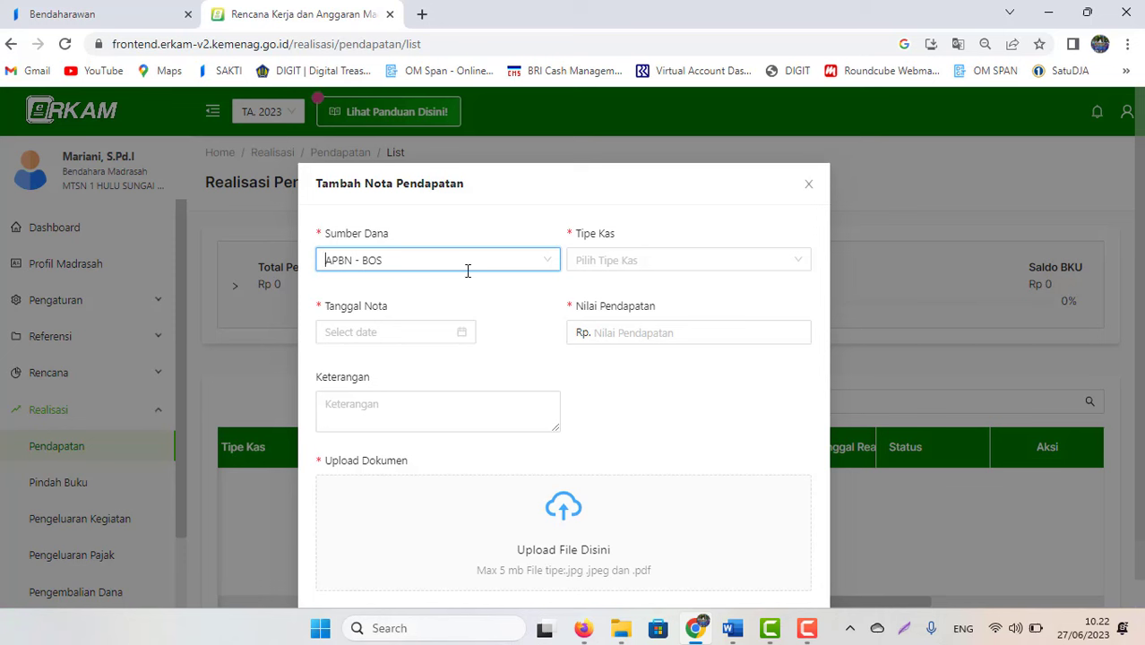
pyautogui.click(628, 261)
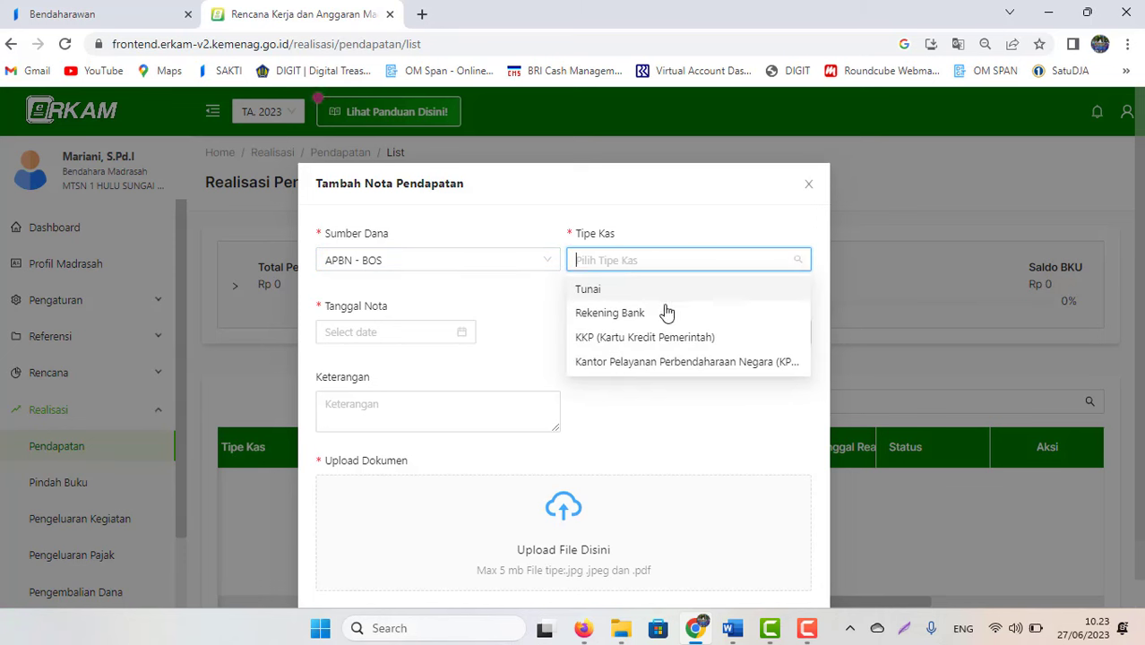
pyautogui.click(638, 315)
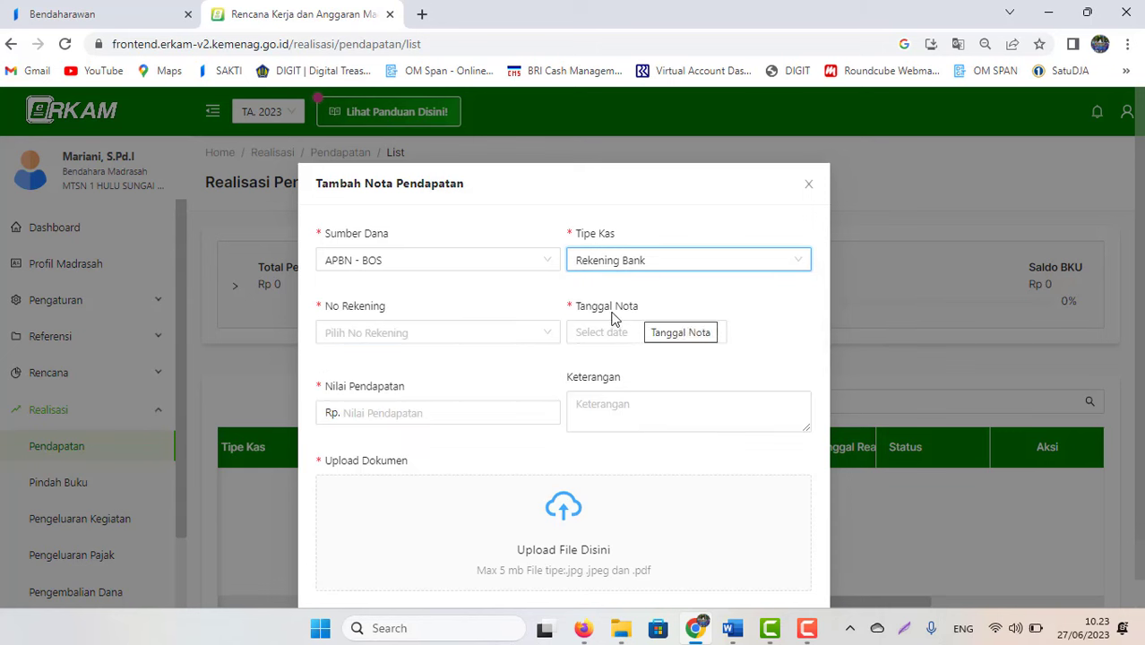
pyautogui.click(406, 334)
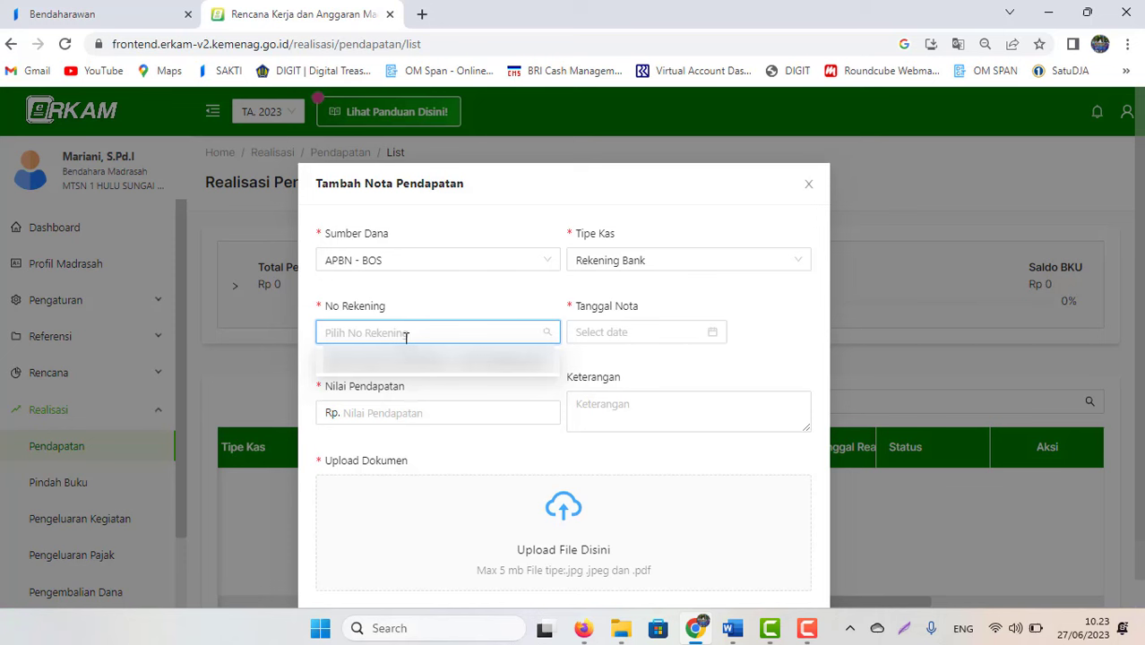
pyautogui.click(454, 372)
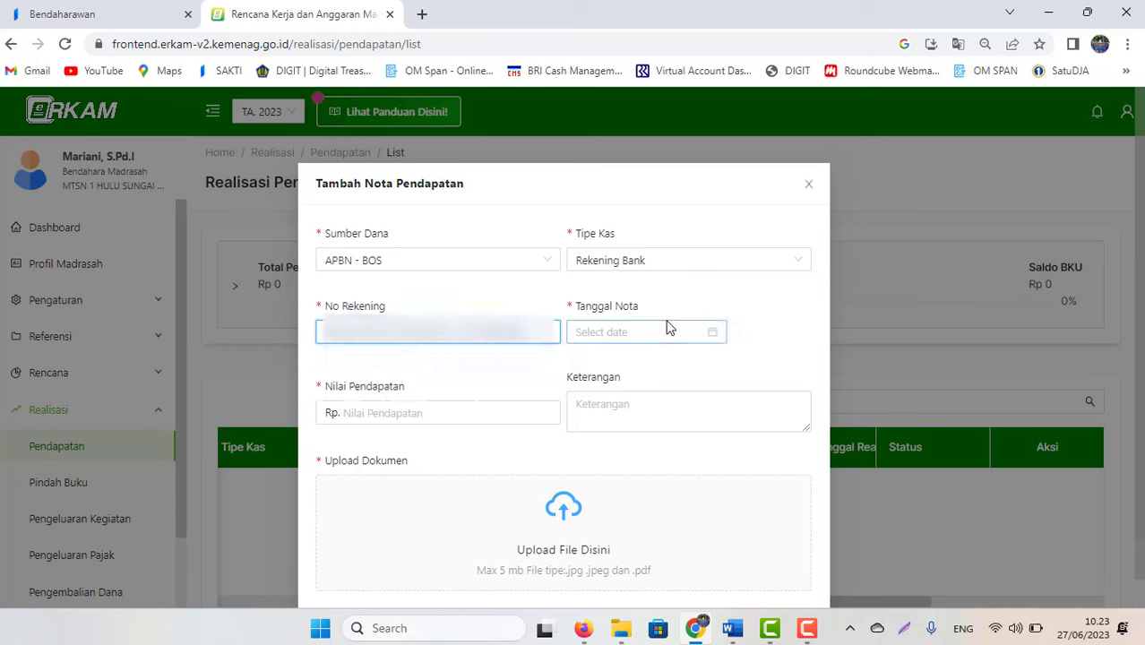
pyautogui.click(717, 341)
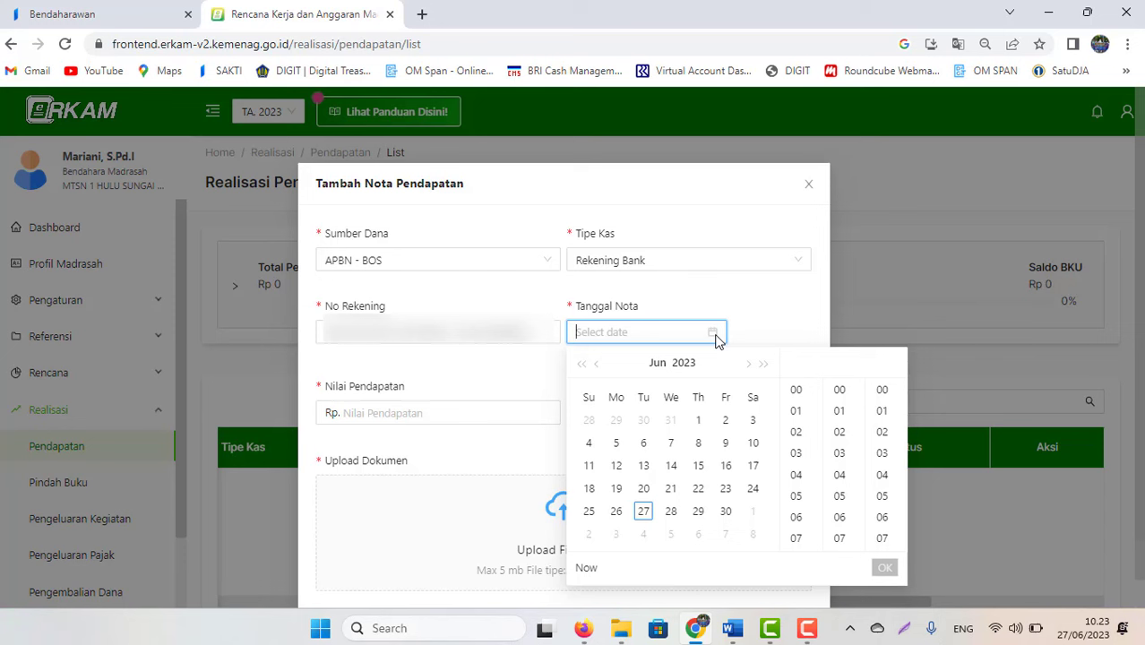
pyautogui.click(616, 466)
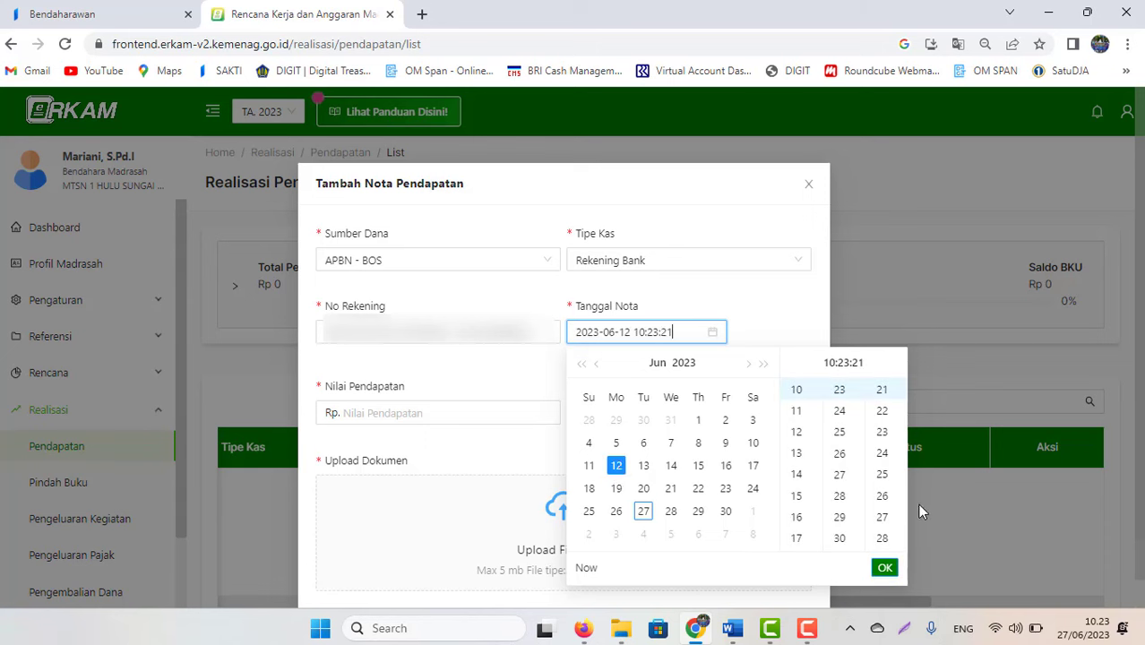
pyautogui.moveTo(898, 438); pyautogui.dragTo(902, 392)
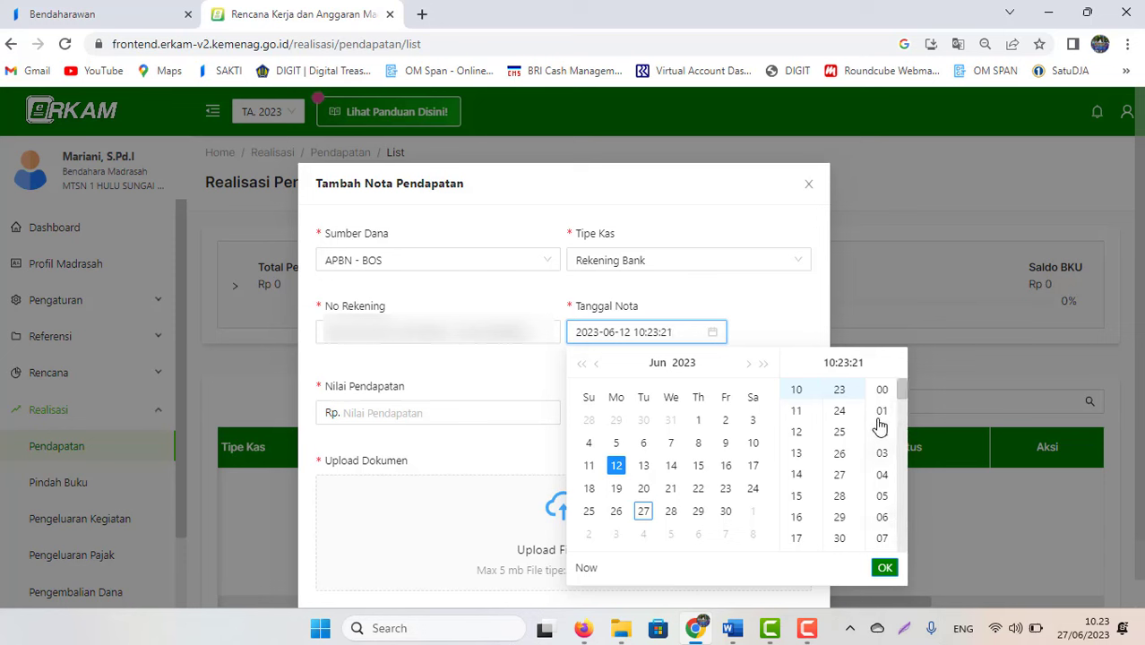
pyautogui.click(881, 389)
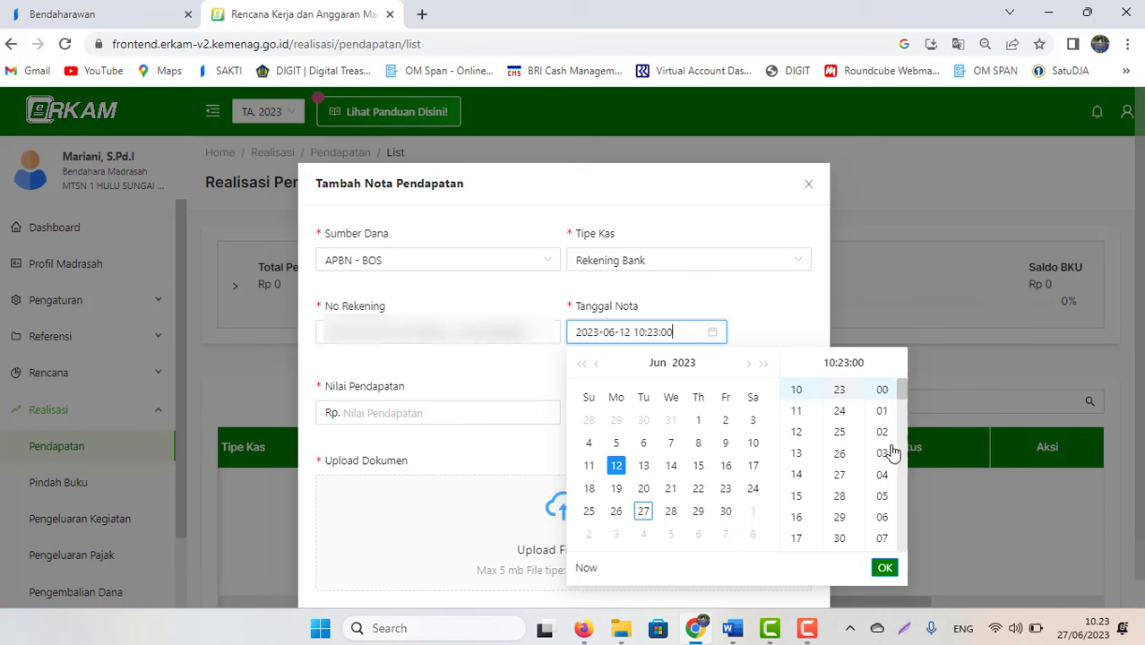
pyautogui.scroll(5, 858, 412)
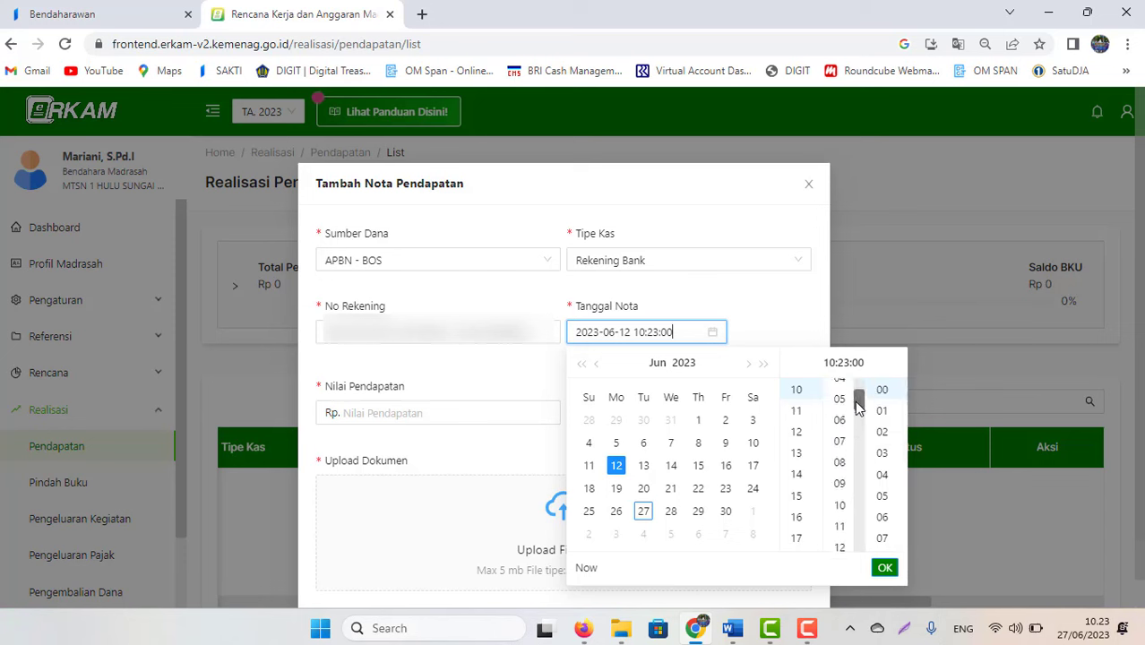
pyautogui.scroll(3, 858, 408)
pyautogui.scroll(-4, 858, 411)
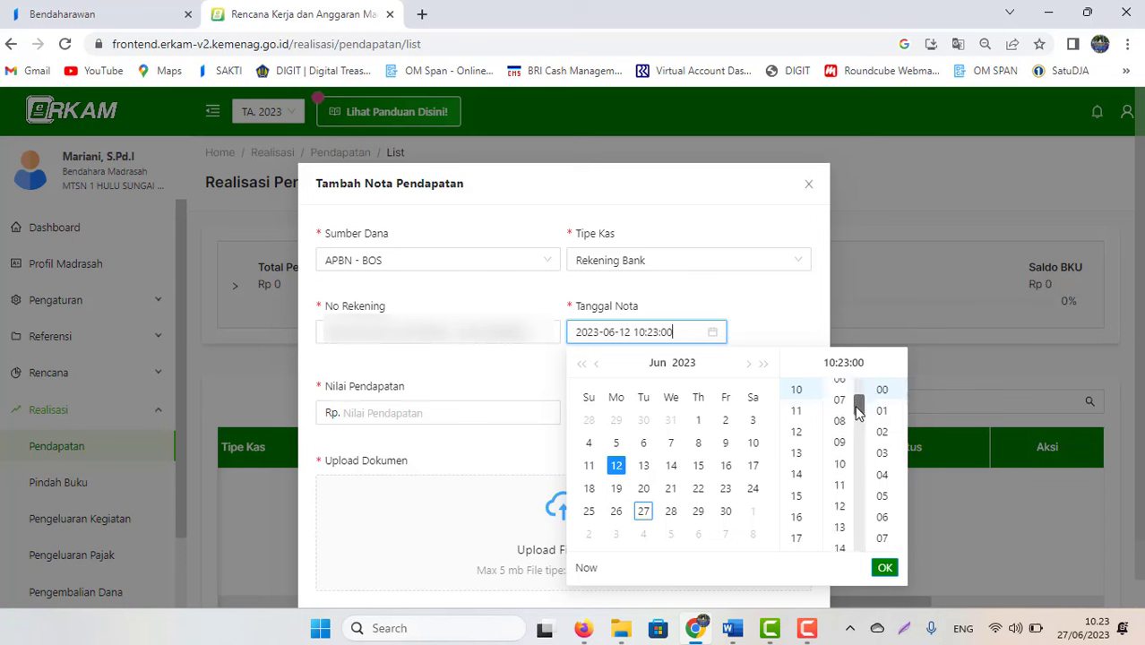
pyautogui.scroll(2, 858, 407)
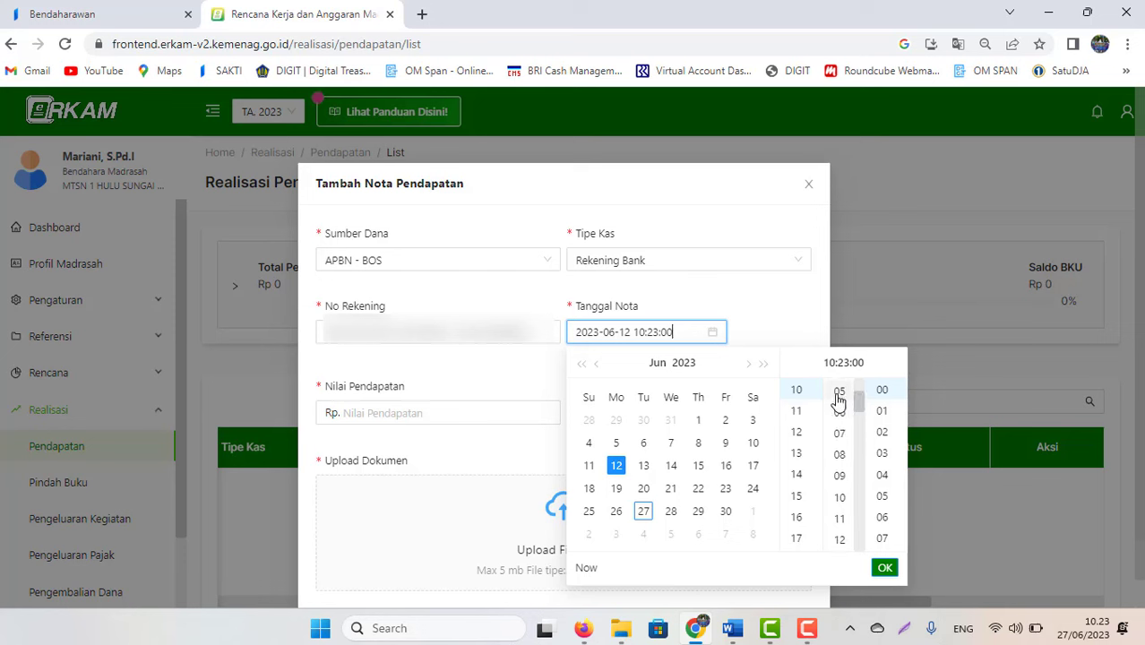
pyautogui.click(838, 394)
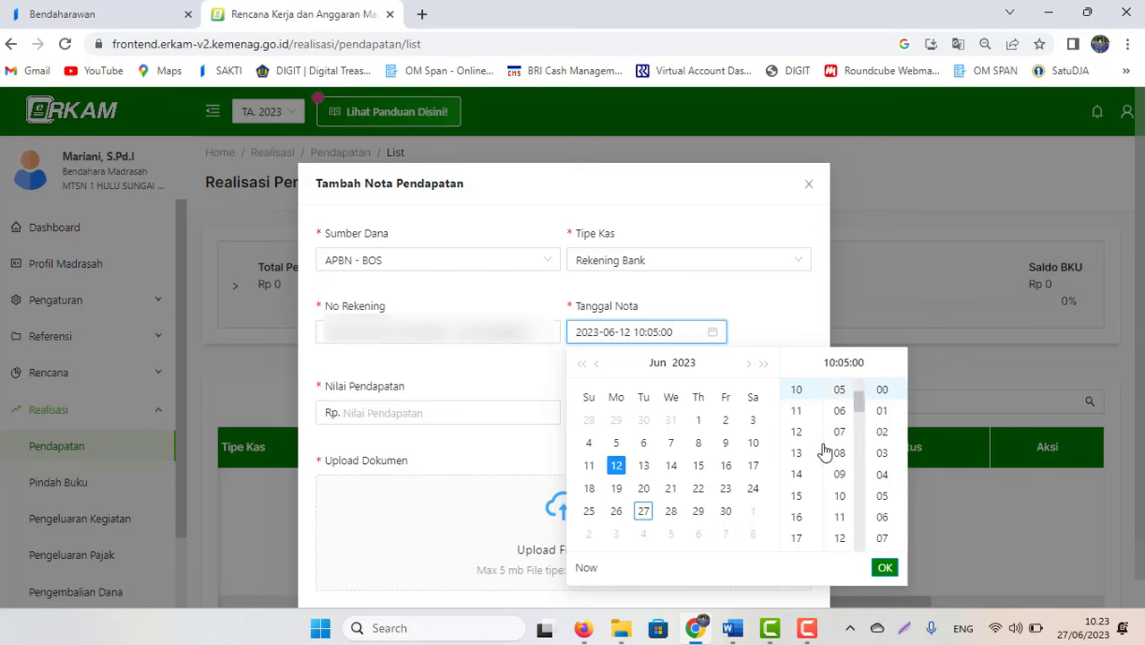
pyautogui.scroll(3, 817, 434)
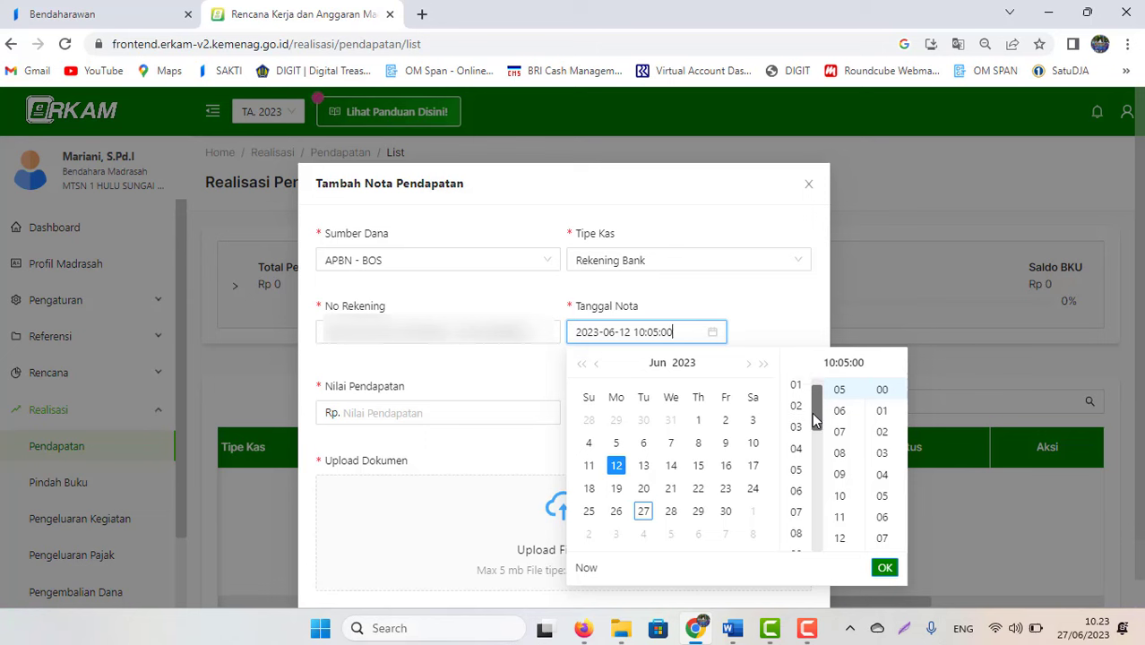
pyautogui.scroll(-2, 811, 420)
pyautogui.click(798, 481)
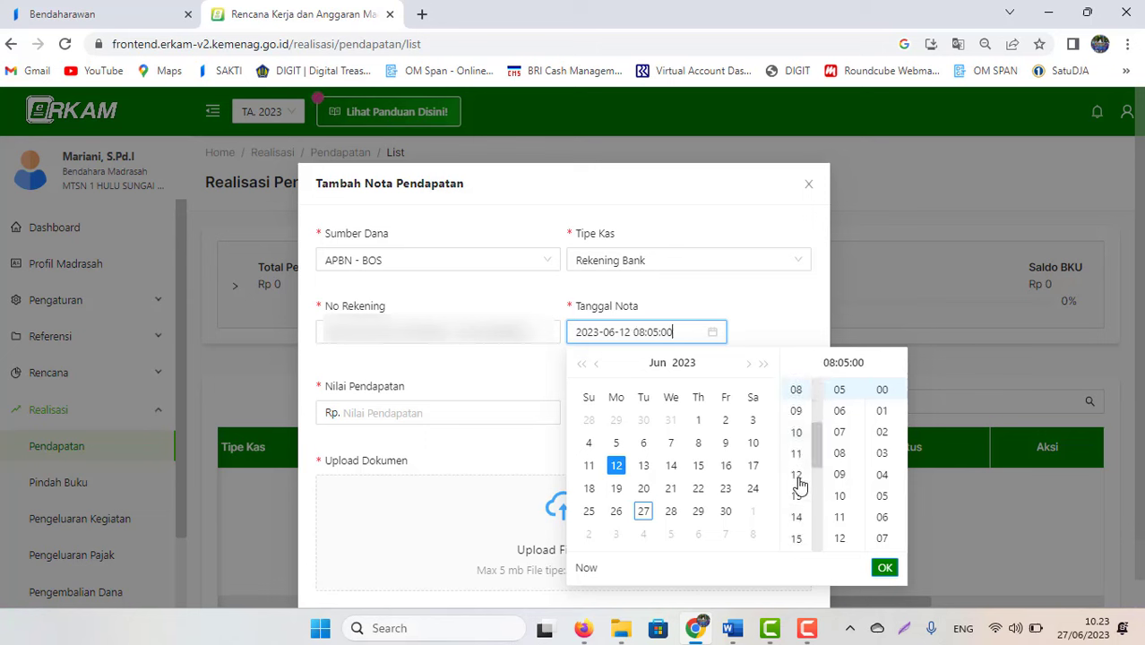
pyautogui.click(881, 567)
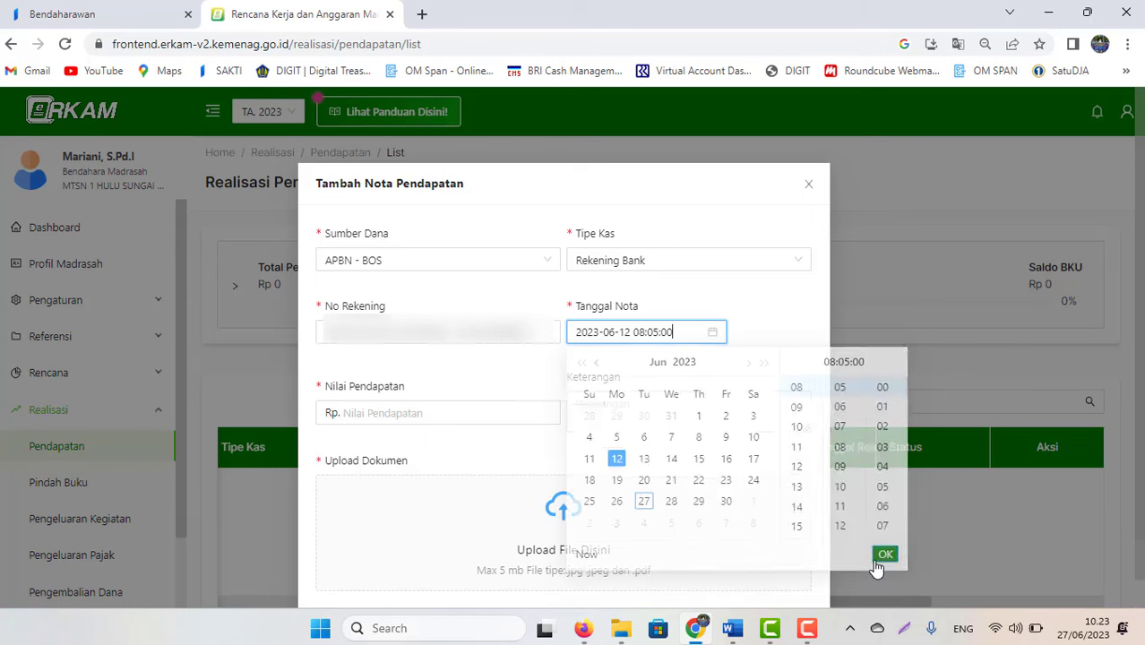
# Step: Enter Rp. 11,250,000 as the Nilai Pendapatan of the income note
pyautogui.click(362, 411)
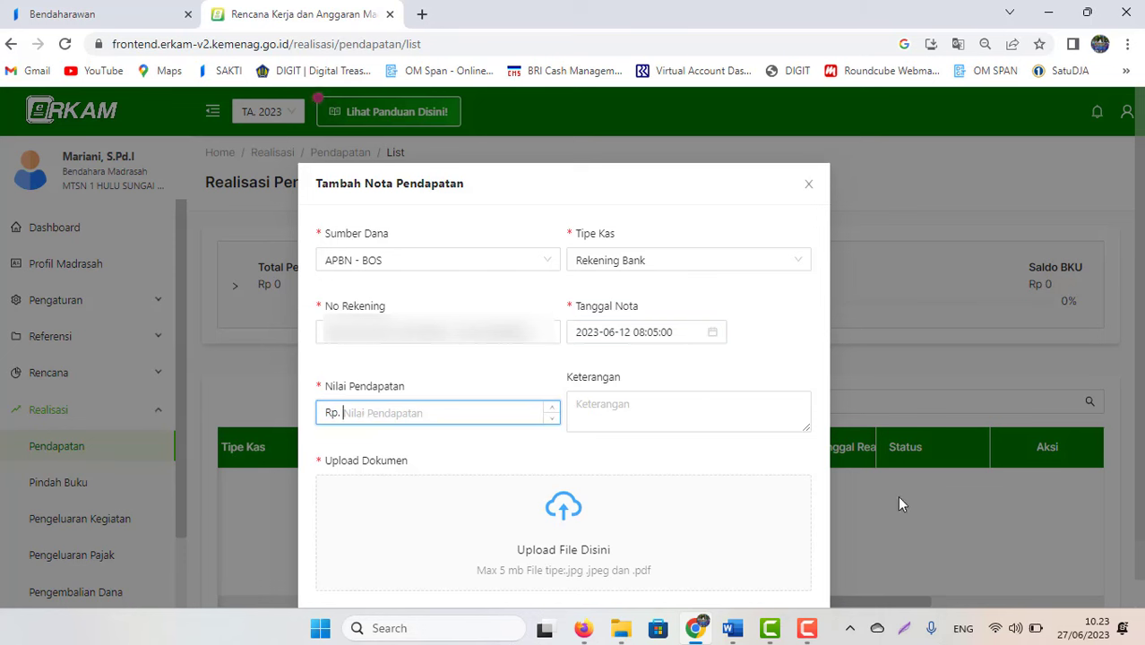
pyautogui.moveTo(805, 639)
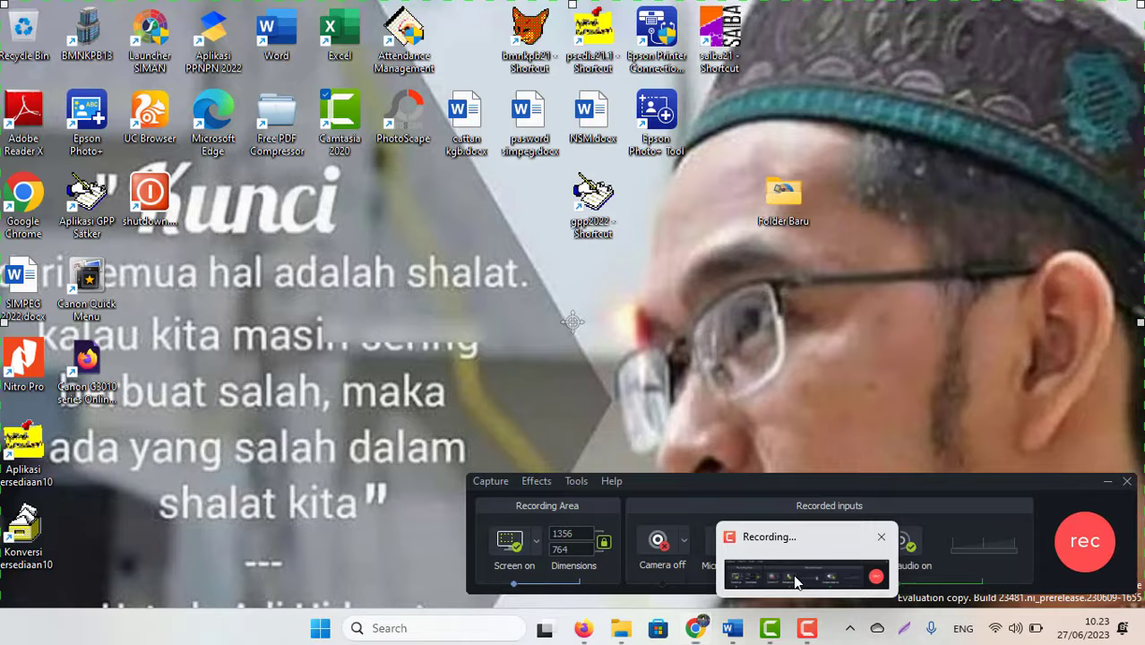
pyautogui.click(791, 578)
pyautogui.click(1064, 528)
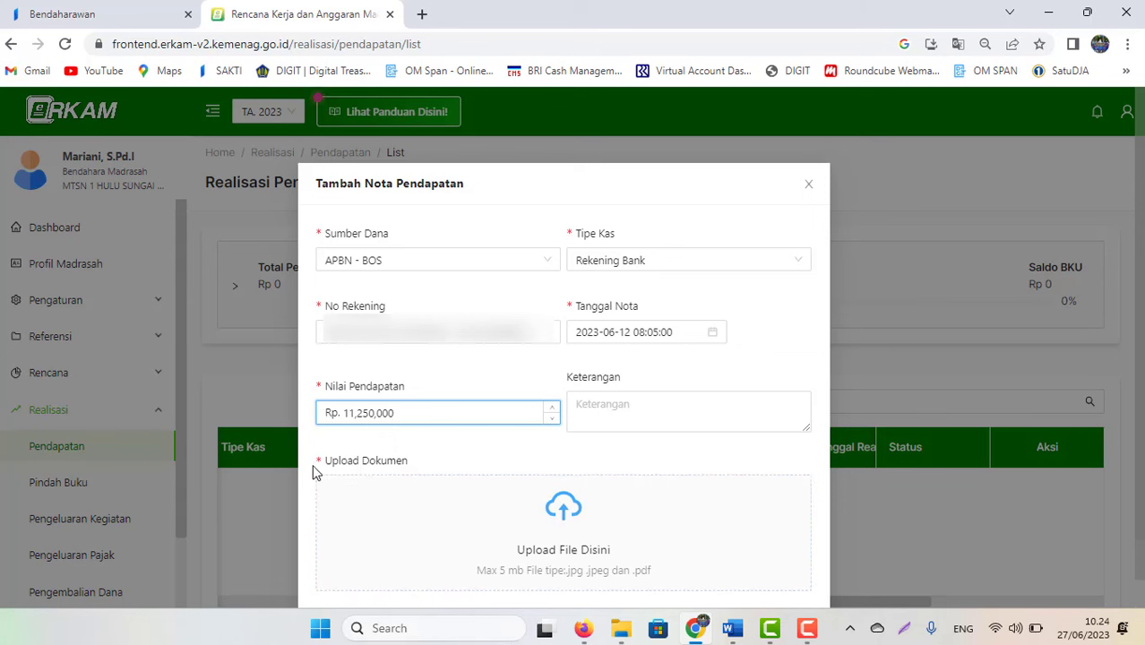
# Step: Attach Rekening Koran.pdf as the supporting document and save the income note
pyautogui.click(565, 526)
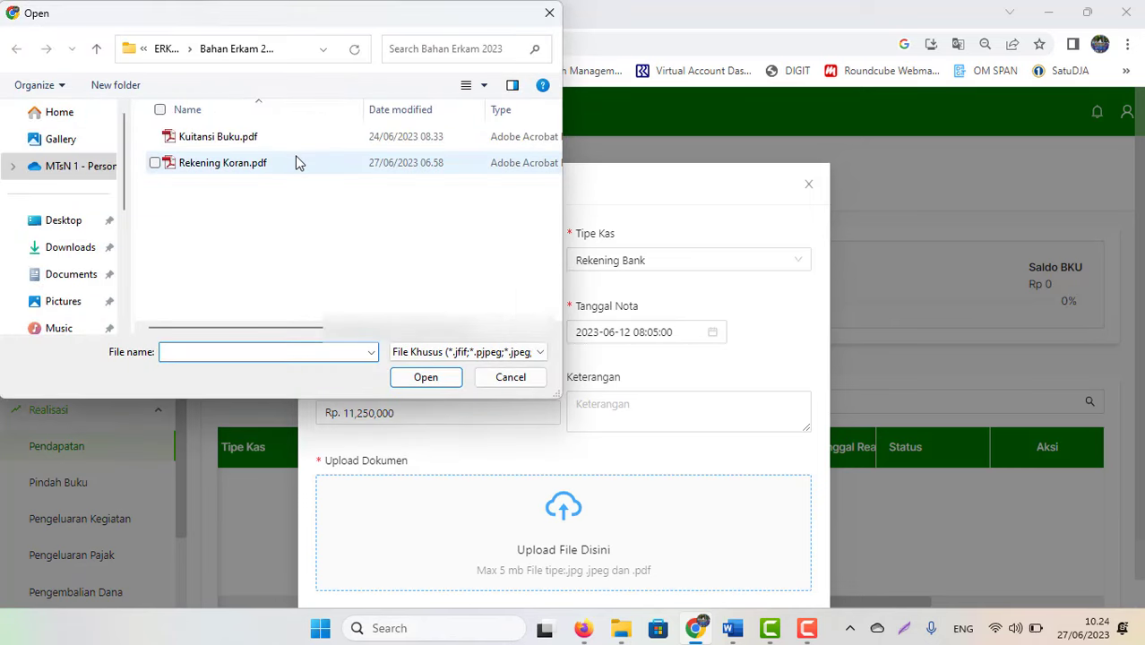
pyautogui.doubleClick(184, 170)
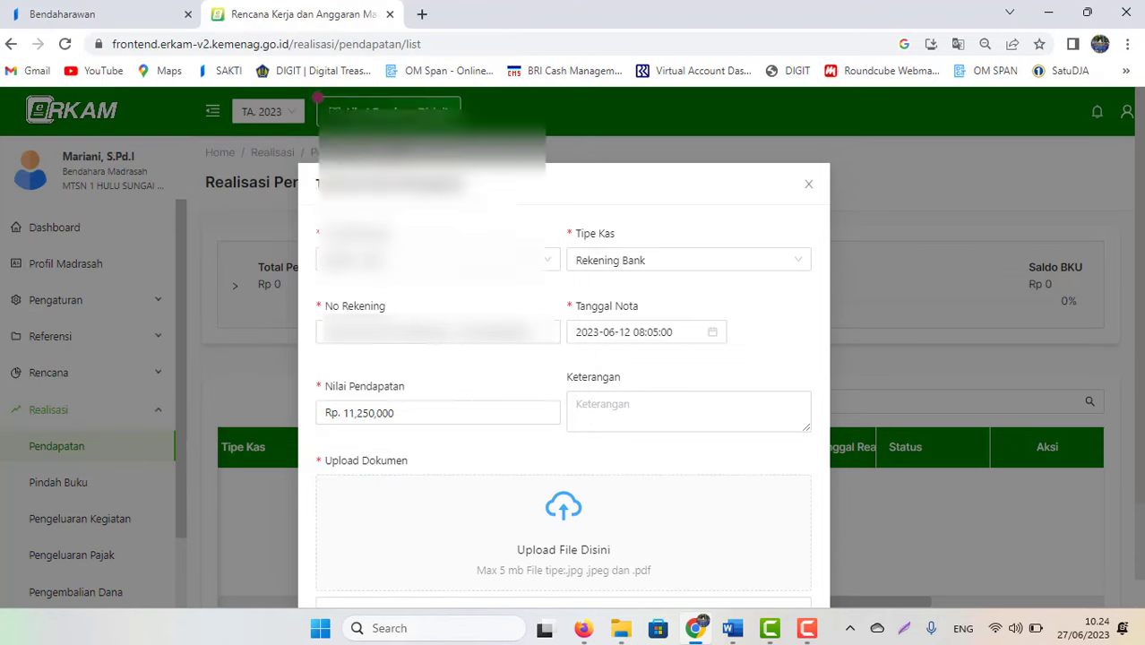
pyautogui.scroll(-2, 907, 463)
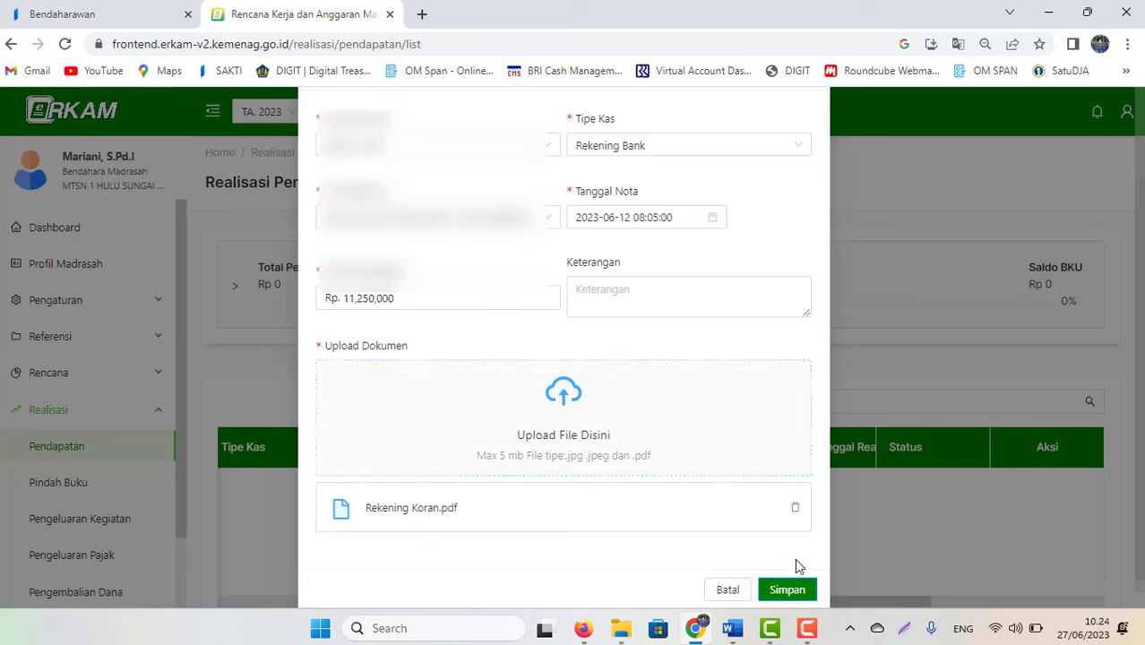
pyautogui.click(787, 590)
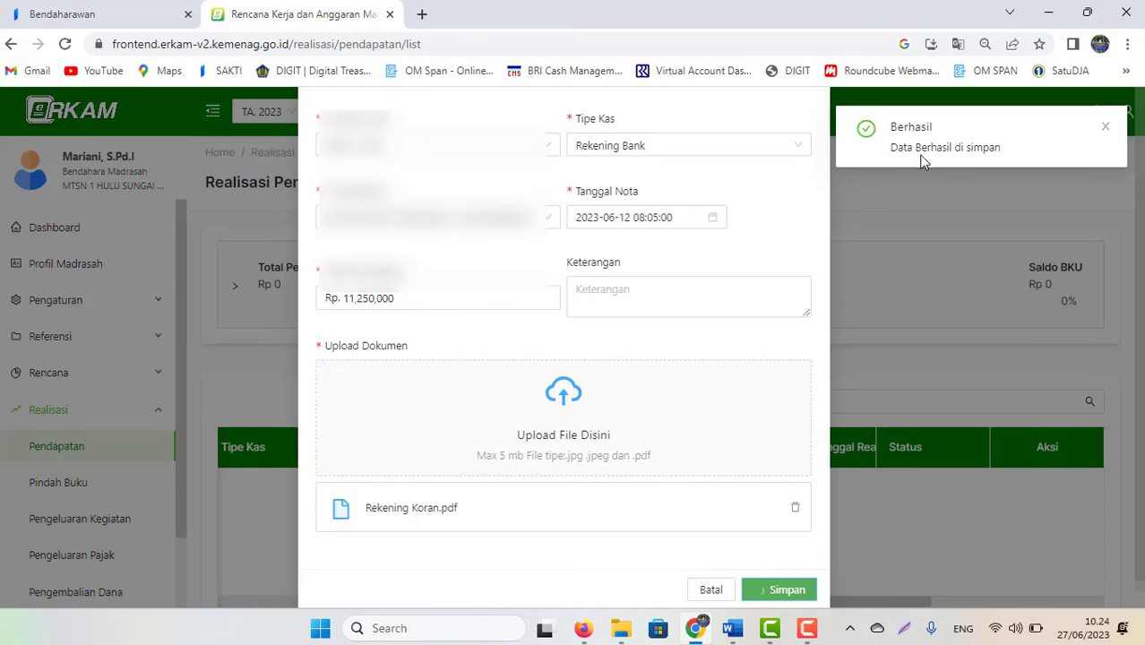
pyautogui.click(806, 628)
pyautogui.click(1065, 528)
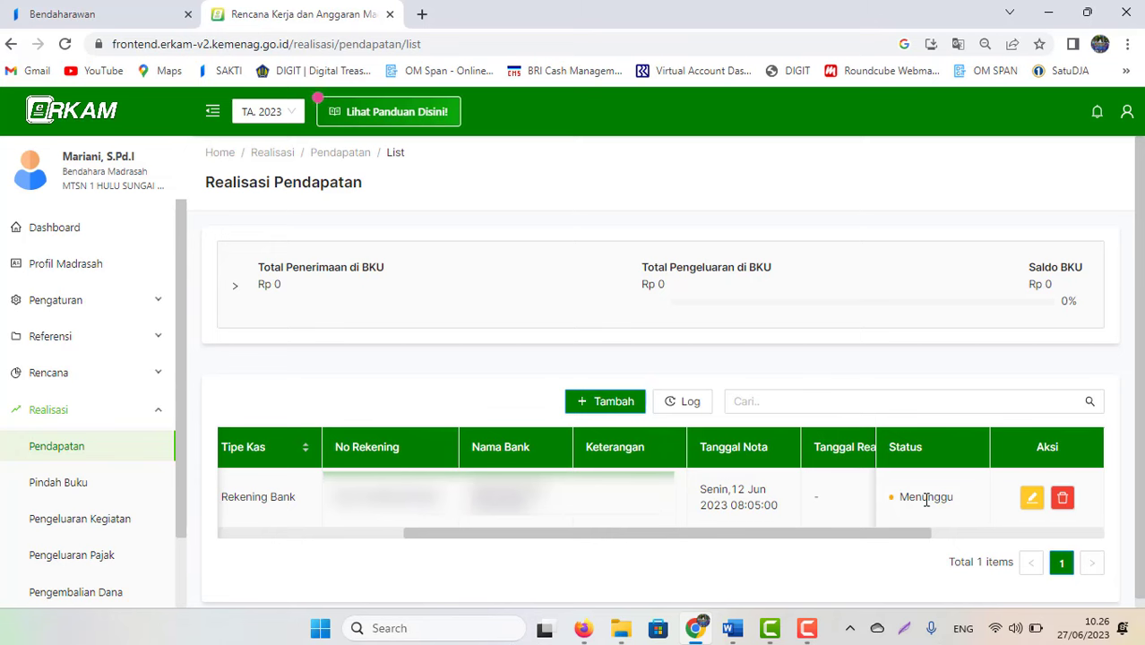
# Step: Switch to the madrasah head's session, reload the Pendapatan list, and approve the waiting APBN - BOS income note
pyautogui.click(583, 628)
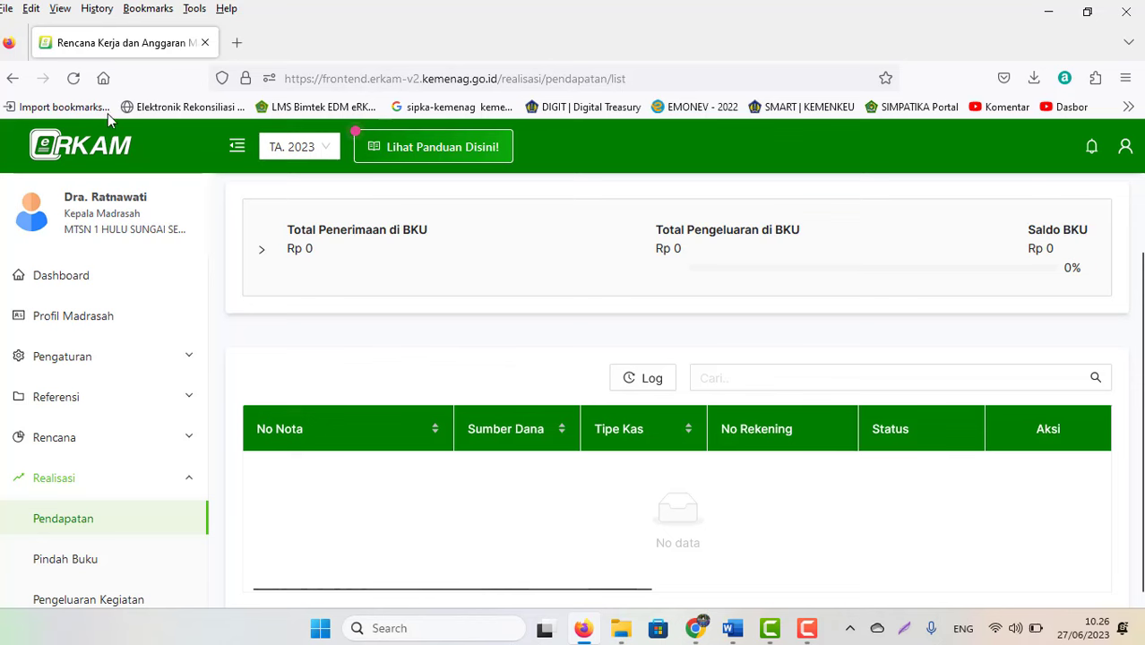
pyautogui.click(74, 78)
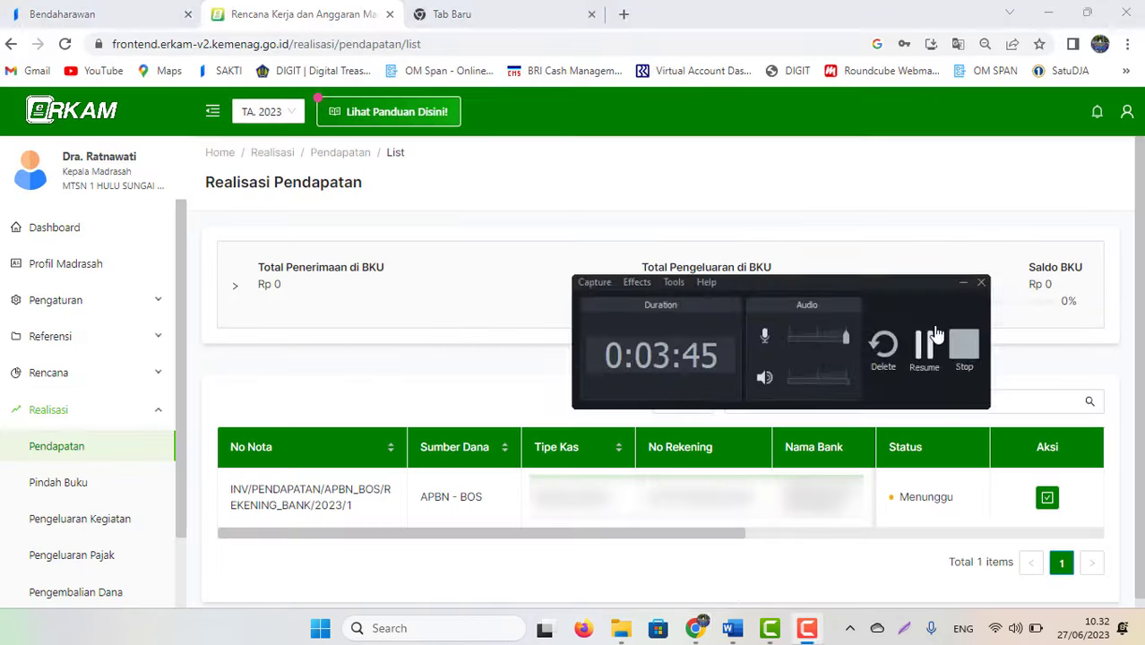
pyautogui.click(1046, 498)
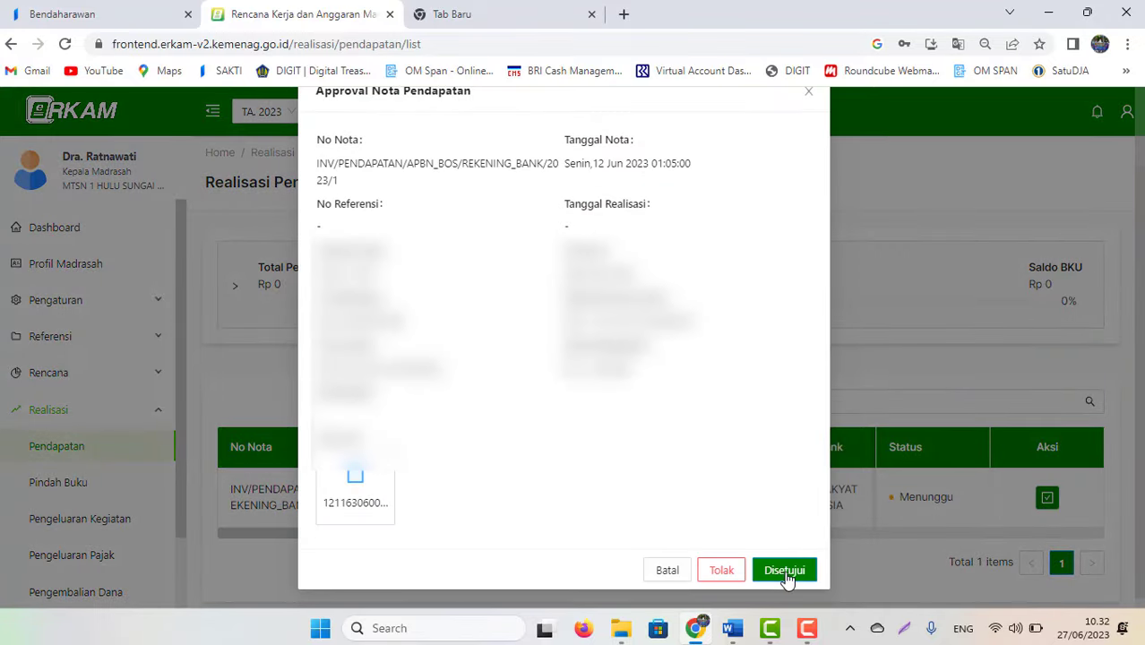
pyautogui.click(785, 570)
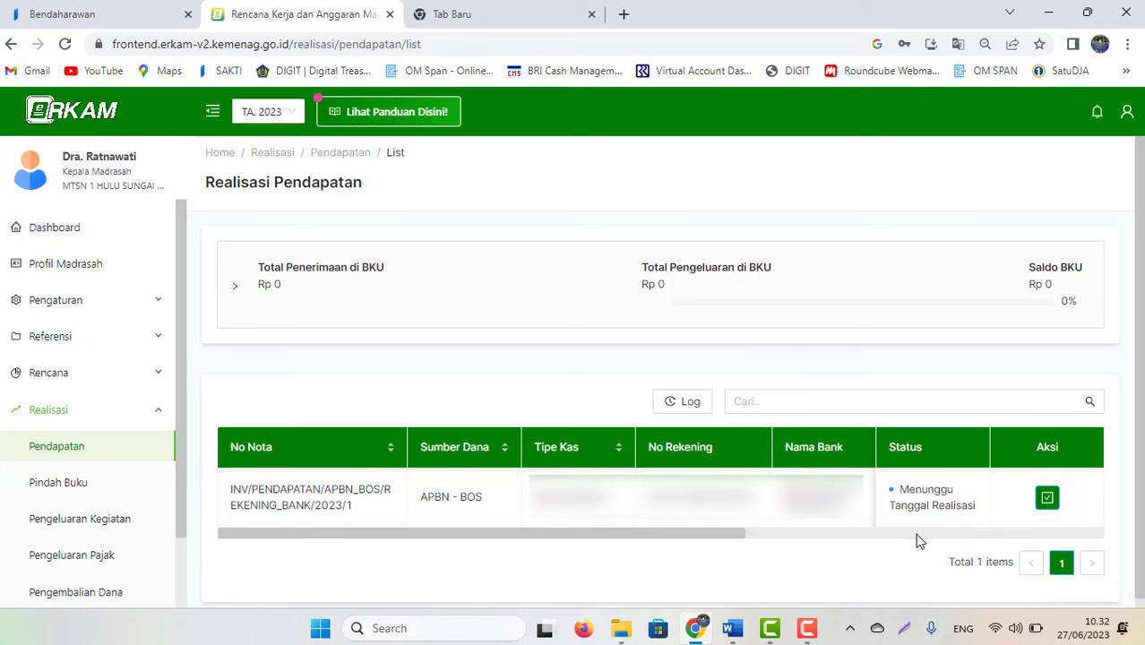
pyautogui.click(807, 628)
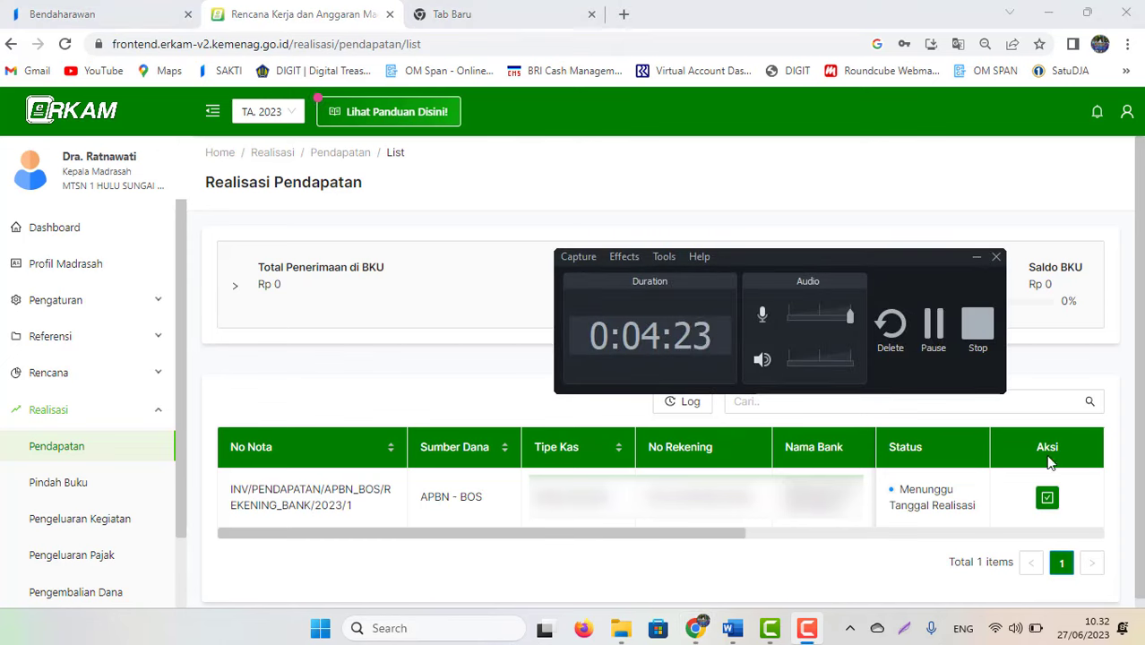
pyautogui.click(932, 327)
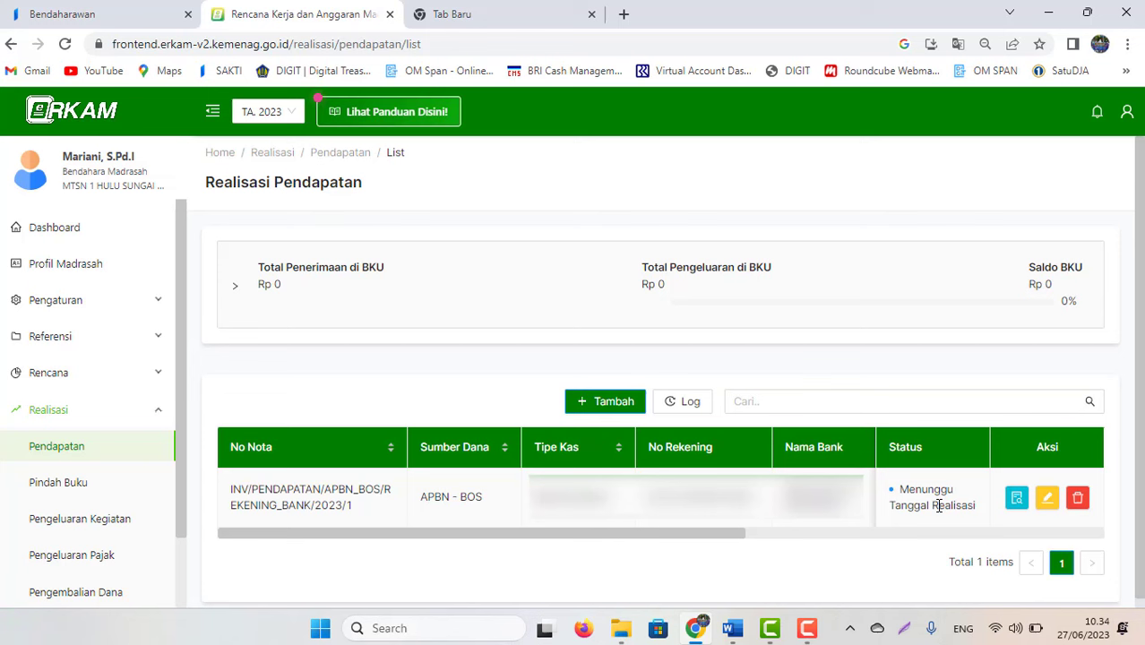
pyautogui.click(1016, 499)
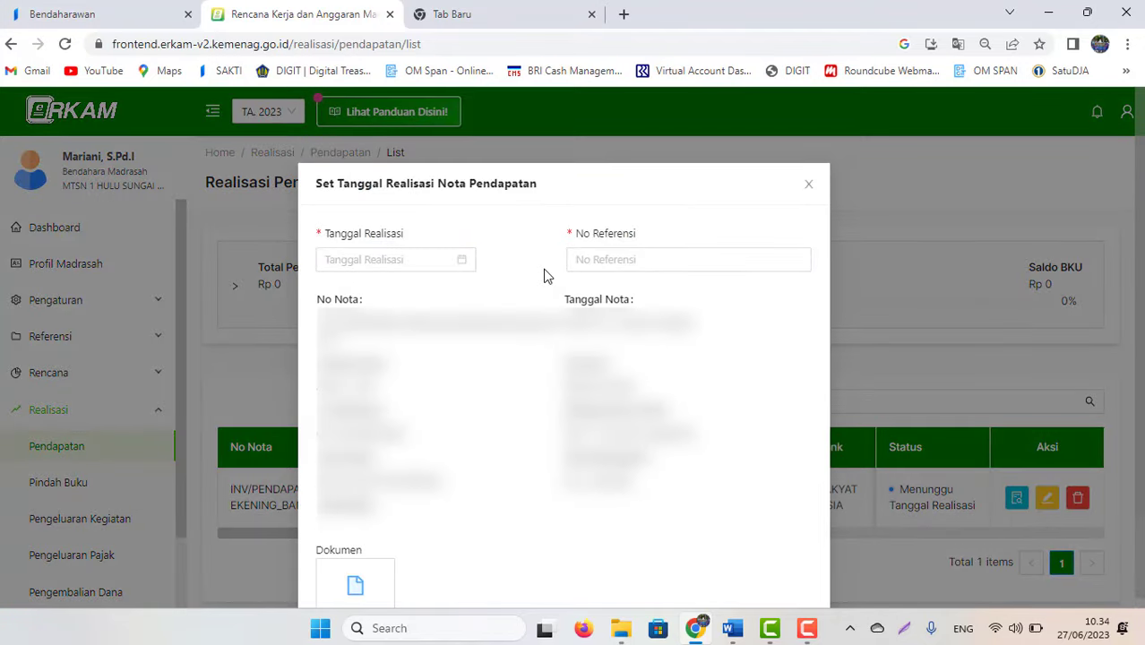
pyautogui.click(464, 263)
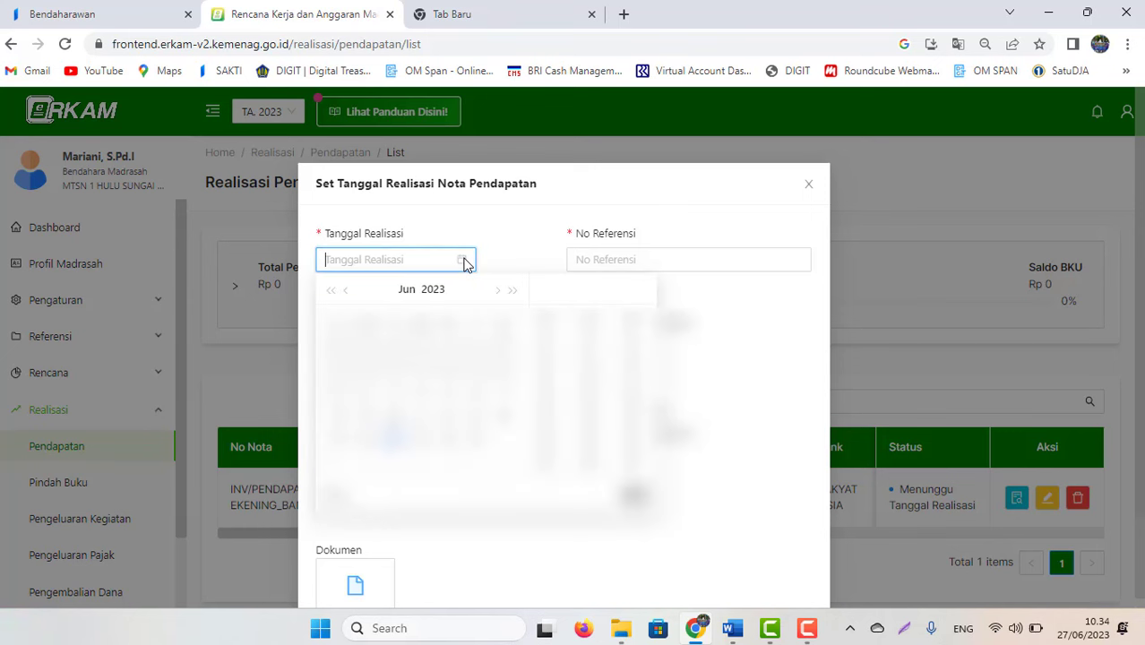
pyautogui.click(390, 394)
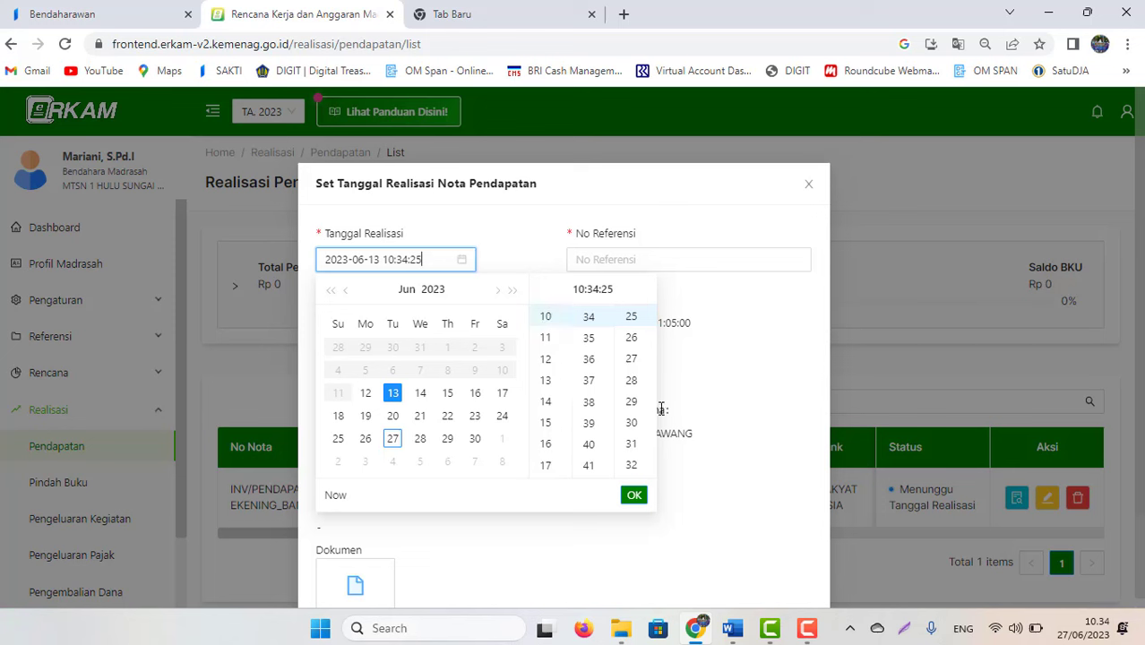
pyautogui.moveTo(651, 387); pyautogui.dragTo(651, 327)
pyautogui.click(631, 315)
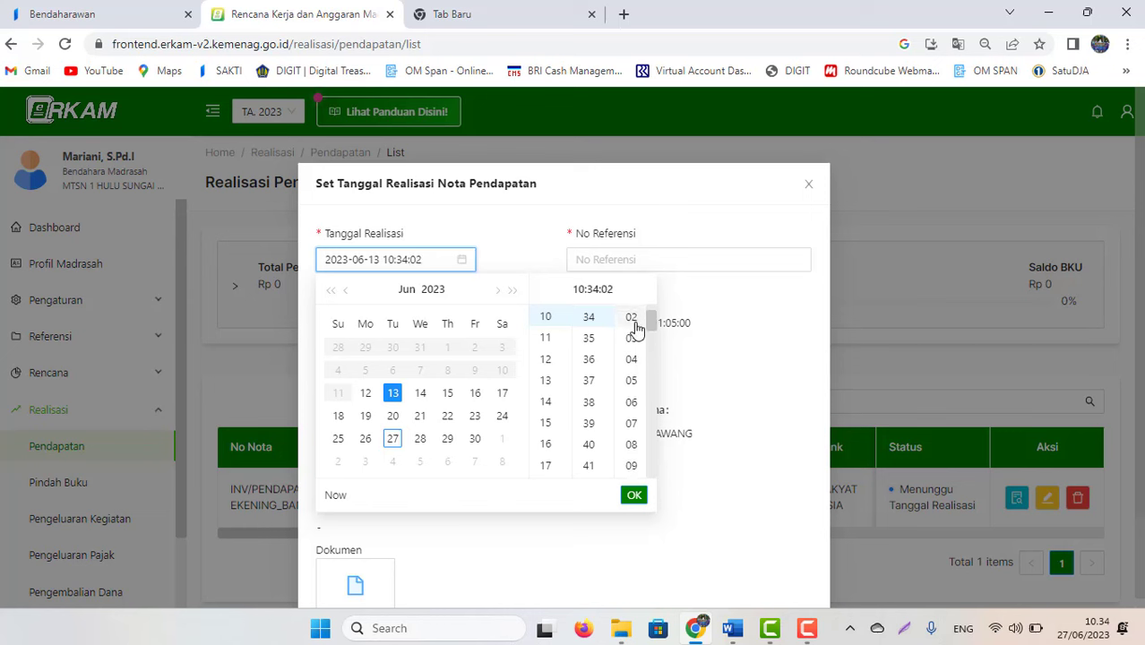
pyautogui.click(633, 495)
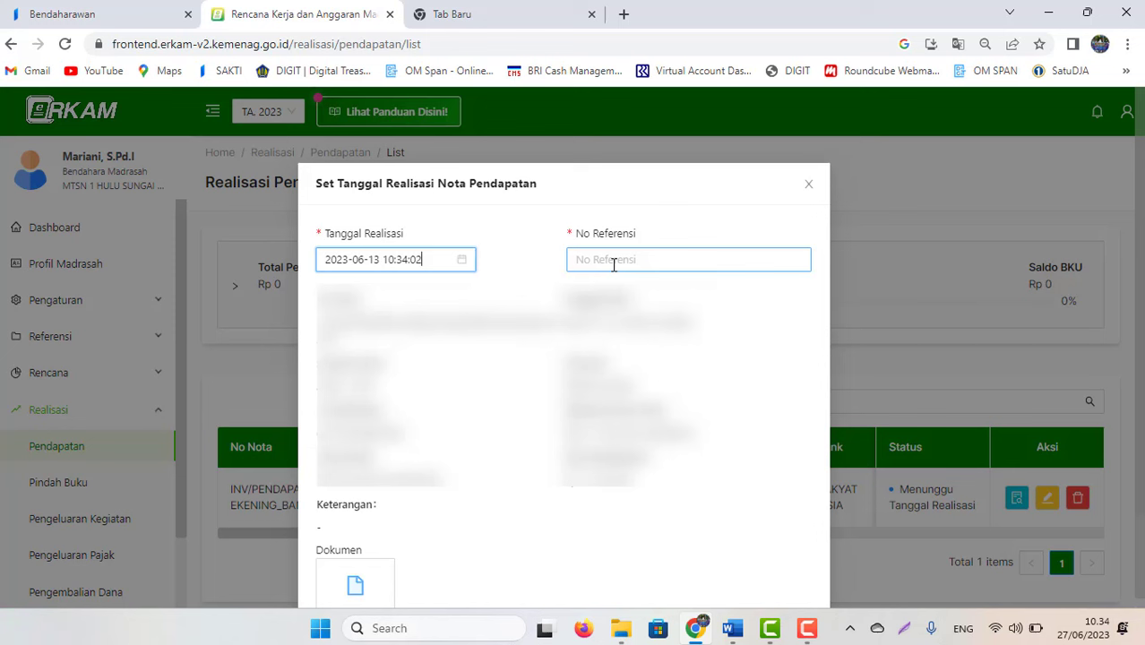
# Step: Paste the transaction reference number into No Referensi and save the income note's realization details
pyautogui.click(613, 264)
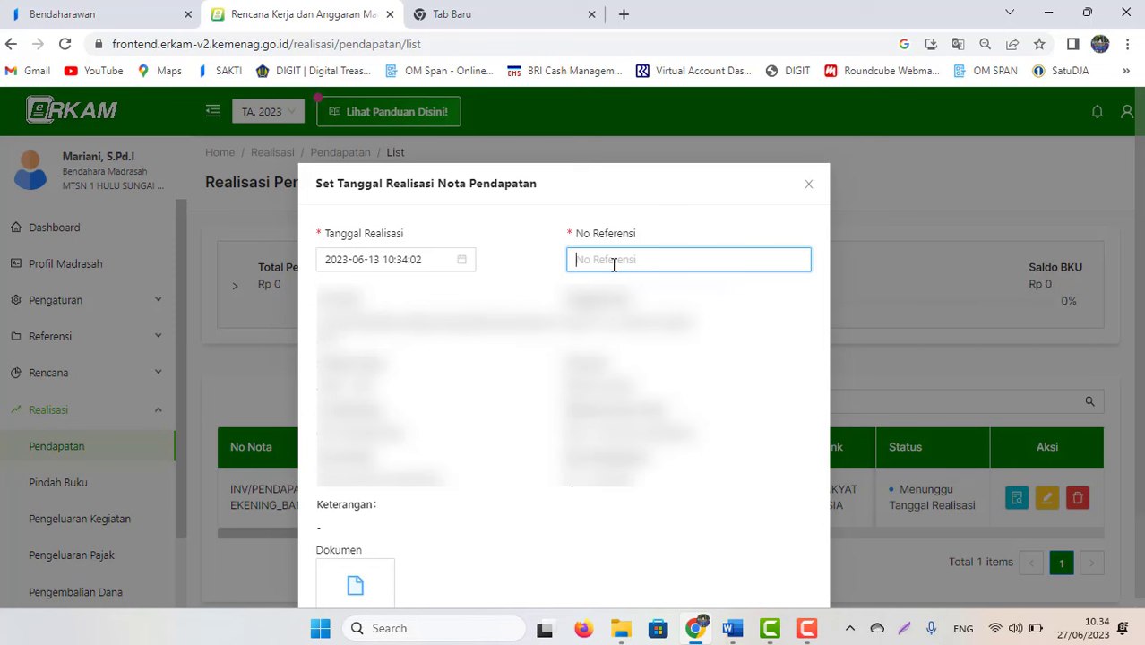
pyautogui.hotkey('ctrl', 'v')
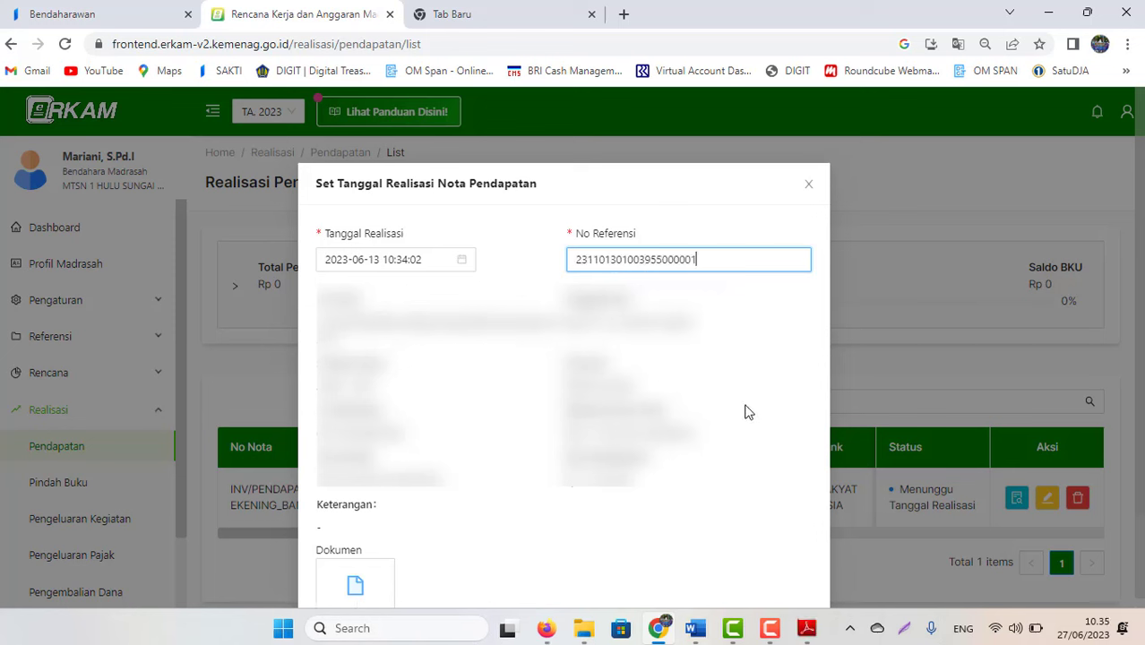
pyautogui.scroll(-2, 748, 412)
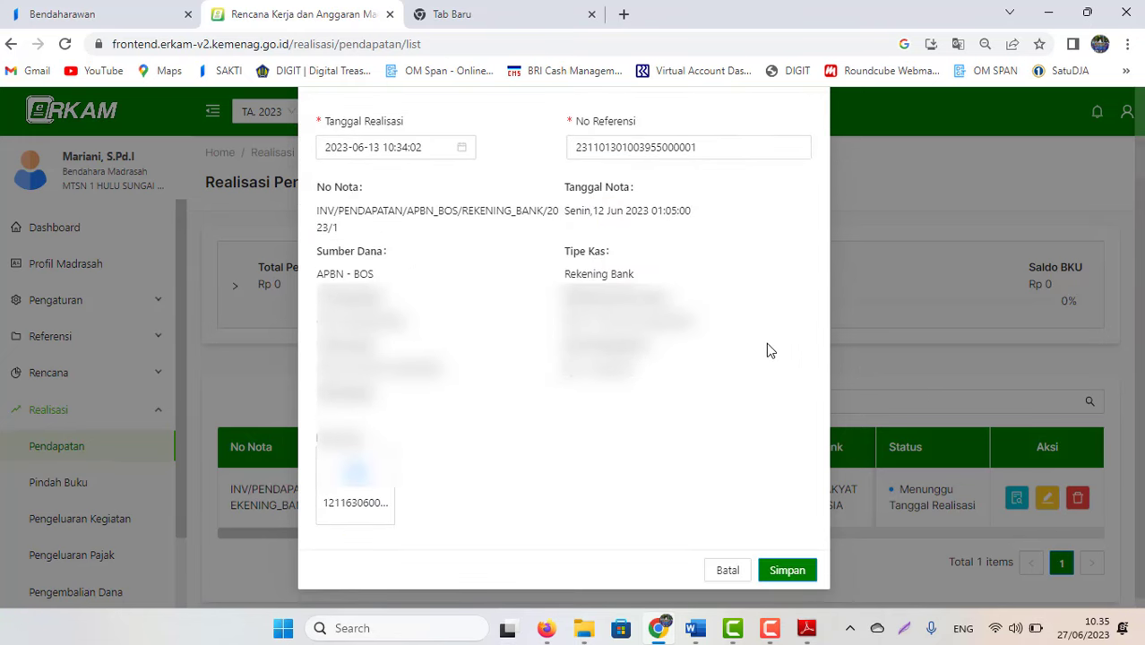
pyautogui.click(792, 574)
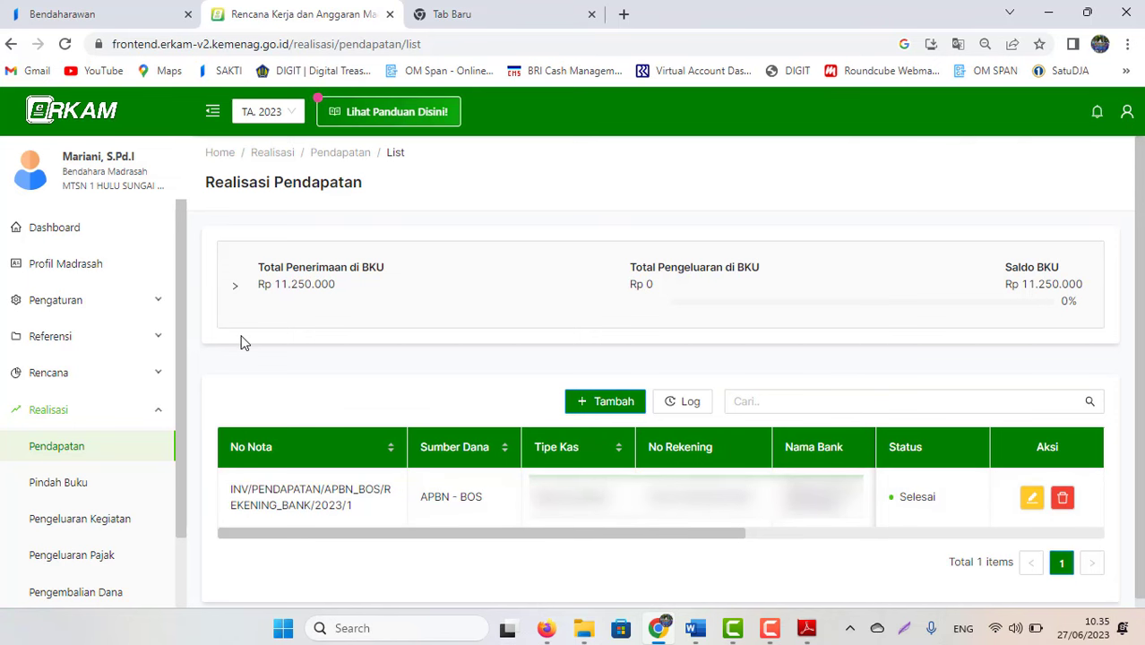
# Step: Start a new Pindah Buku note with APBN - BOS as Sumber Dana and Rekening Bank as Tipe Kas
pyautogui.click(56, 489)
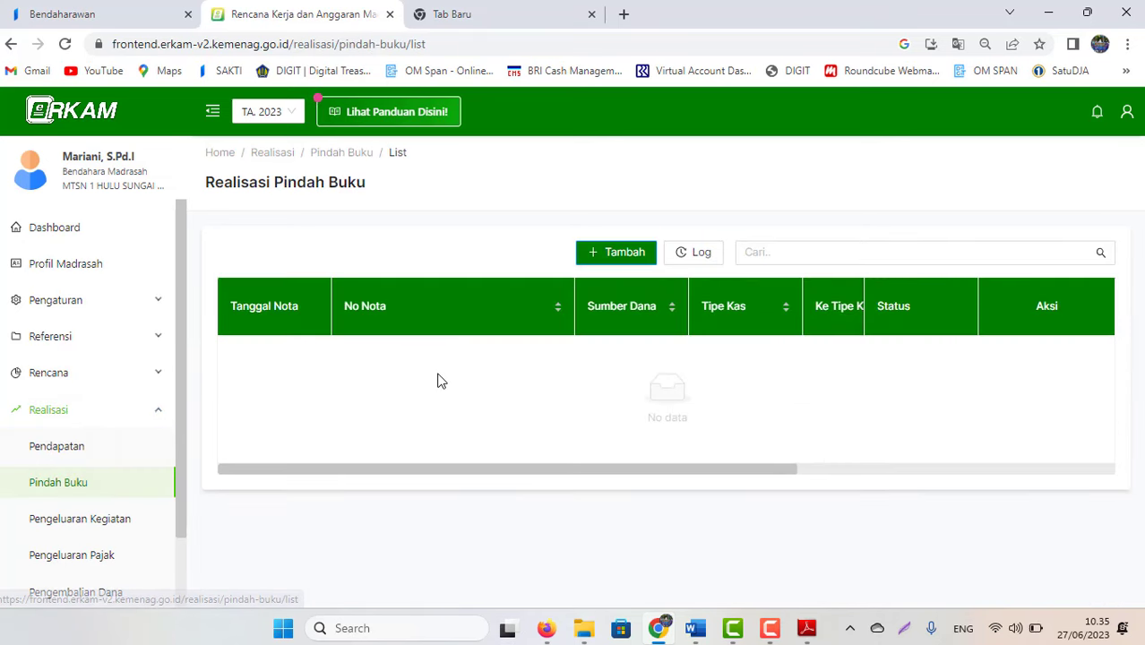
pyautogui.click(596, 259)
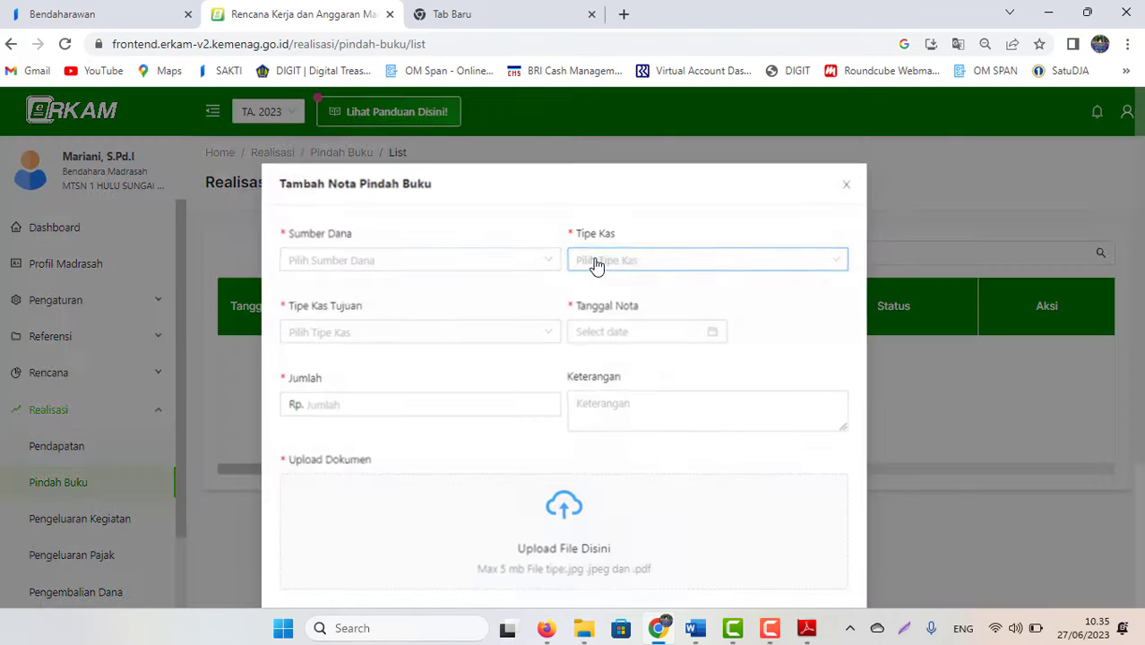
pyautogui.click(356, 261)
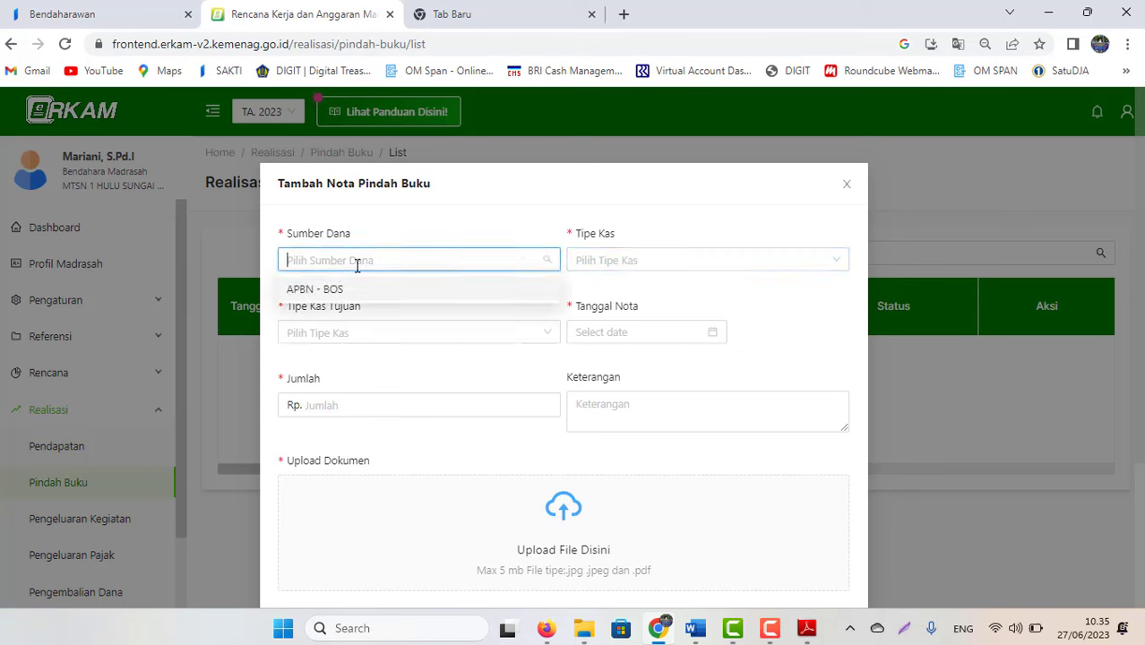
pyautogui.click(376, 292)
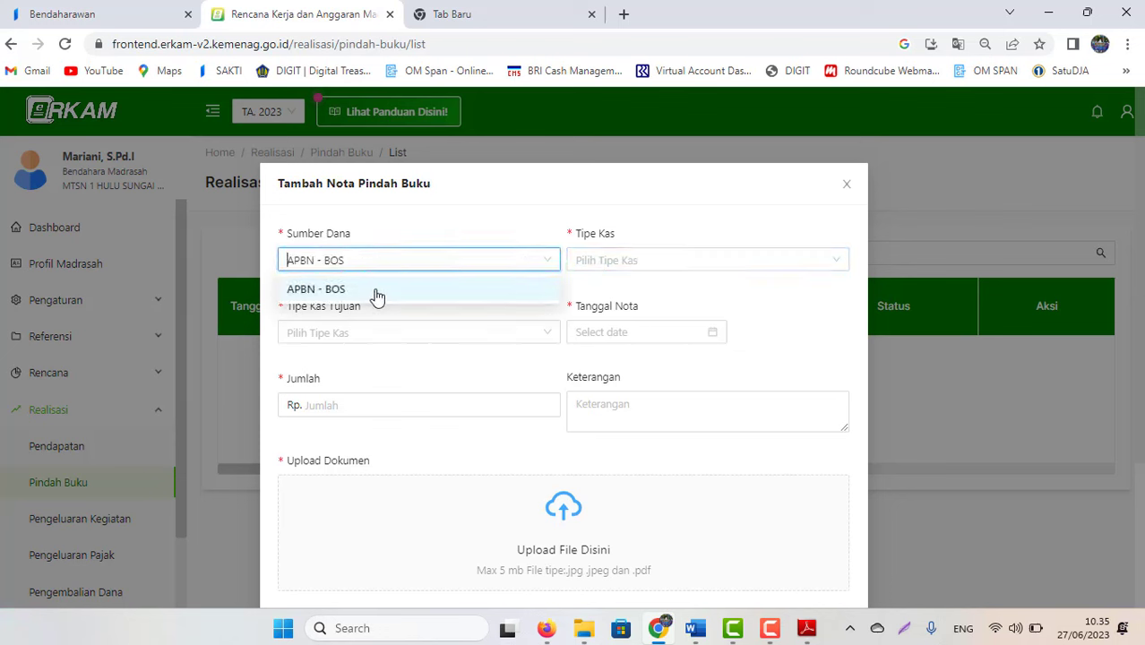
pyautogui.click(609, 266)
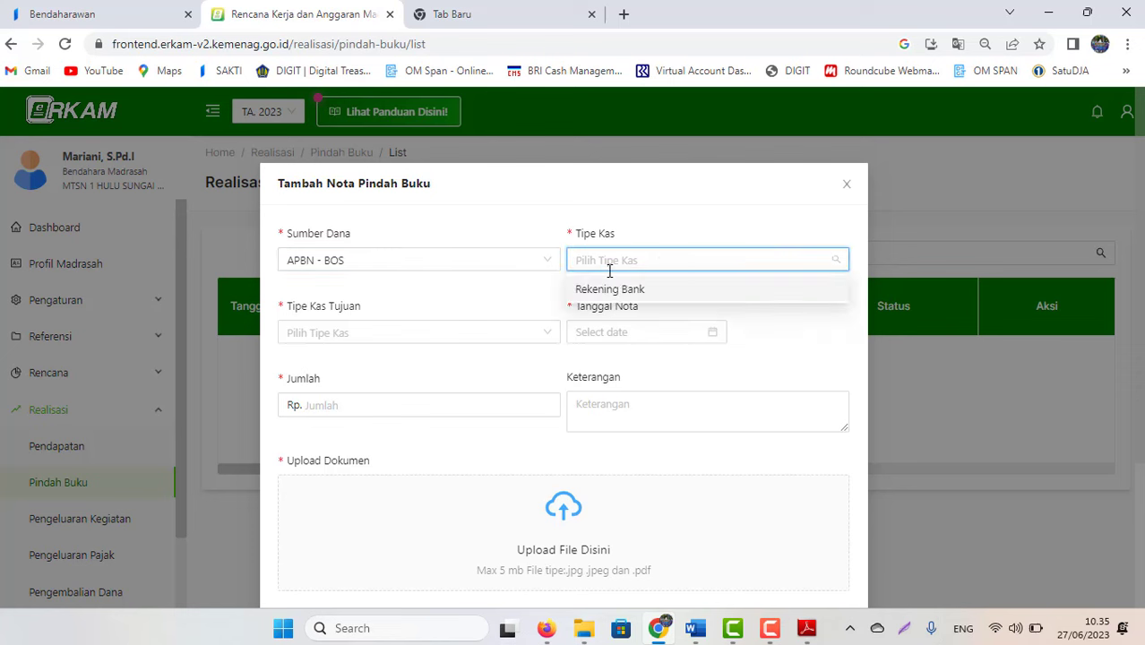
pyautogui.click(629, 295)
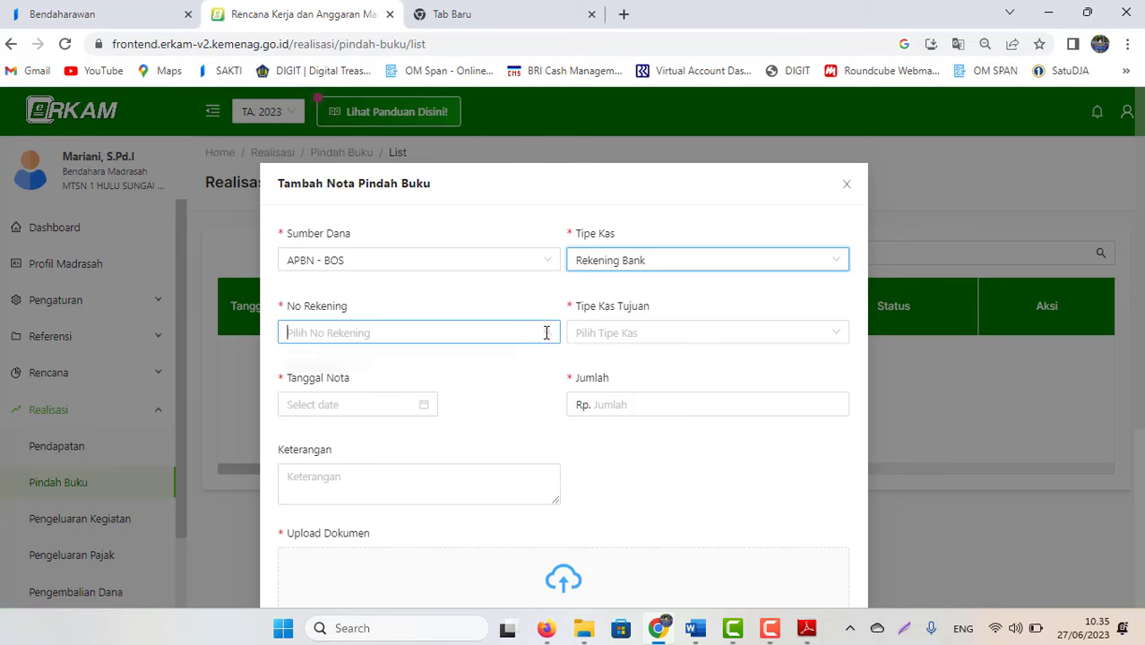
# Step: Choose the madrasah's bank account as No Rekening and Tunai as the Tipe Kas Tujuan
pyautogui.click(445, 371)
pyautogui.click(616, 335)
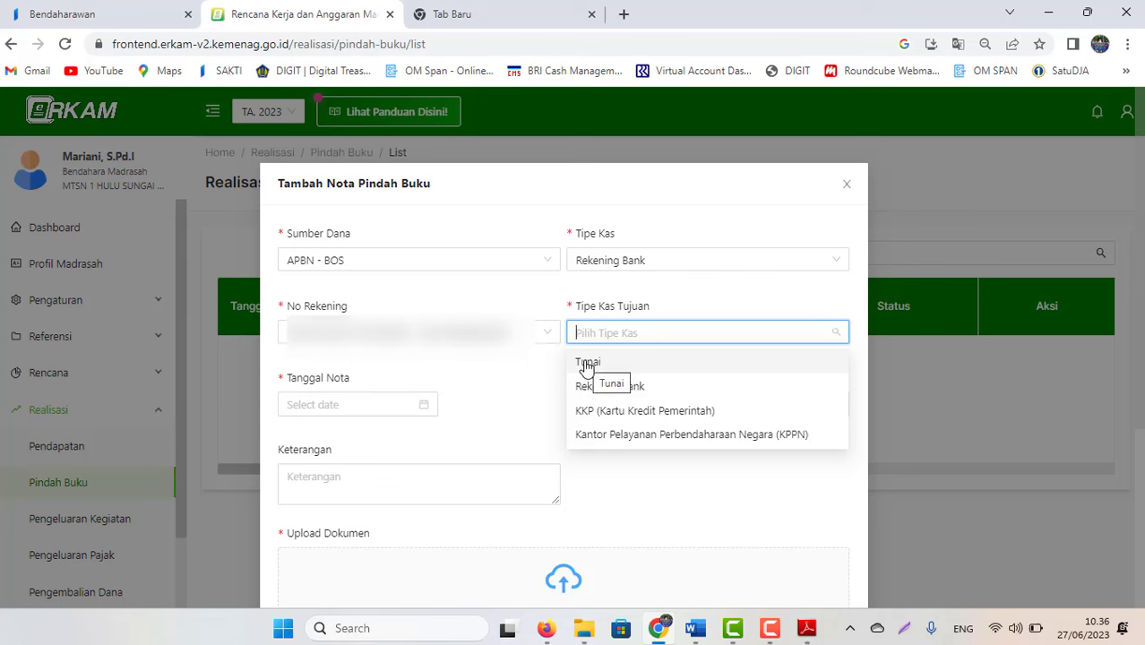
pyautogui.click(586, 364)
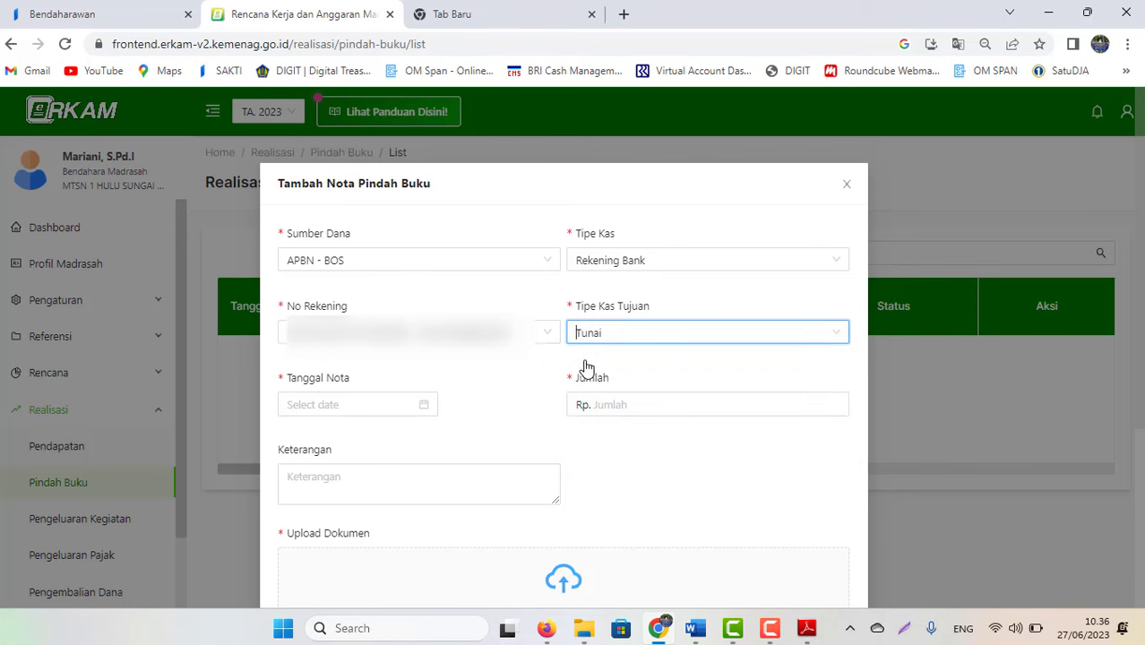
pyautogui.click(426, 409)
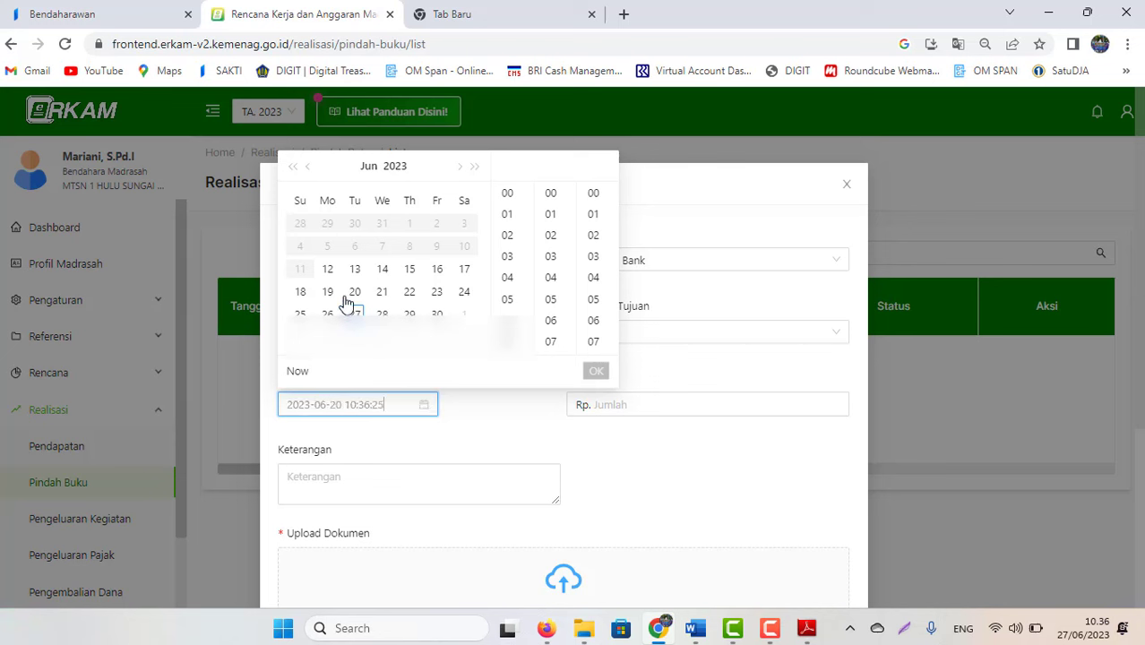
pyautogui.click(329, 274)
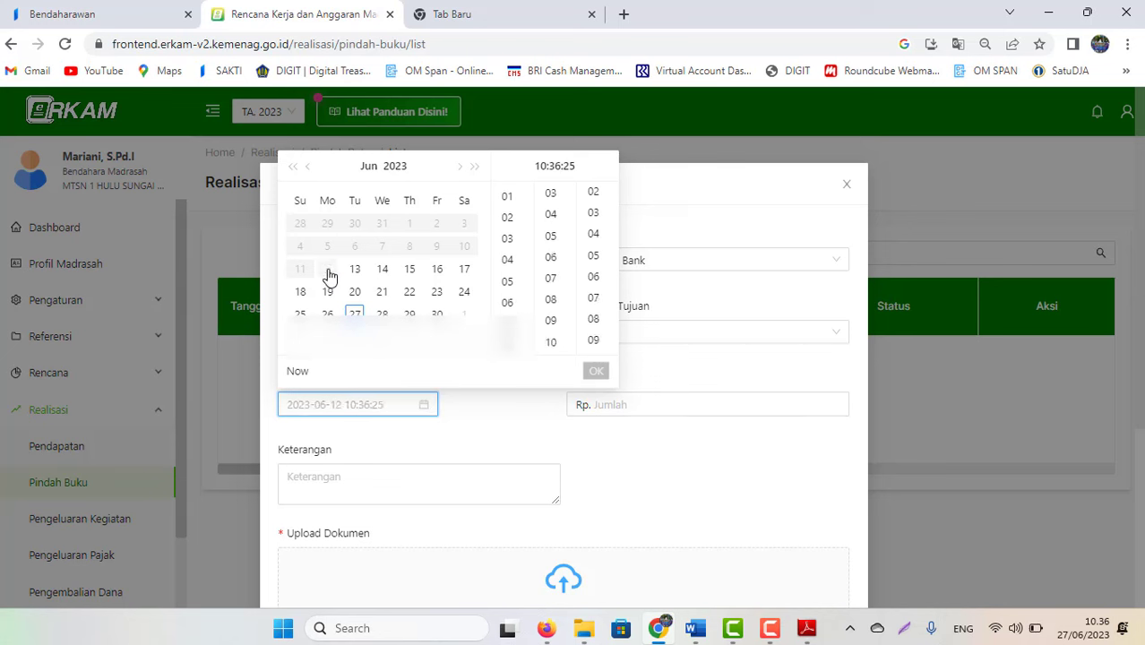
pyautogui.click(594, 372)
# Step: Enter Rp. 11,250,000 as the Jumlah of the Pindah Buku note
pyautogui.click(617, 402)
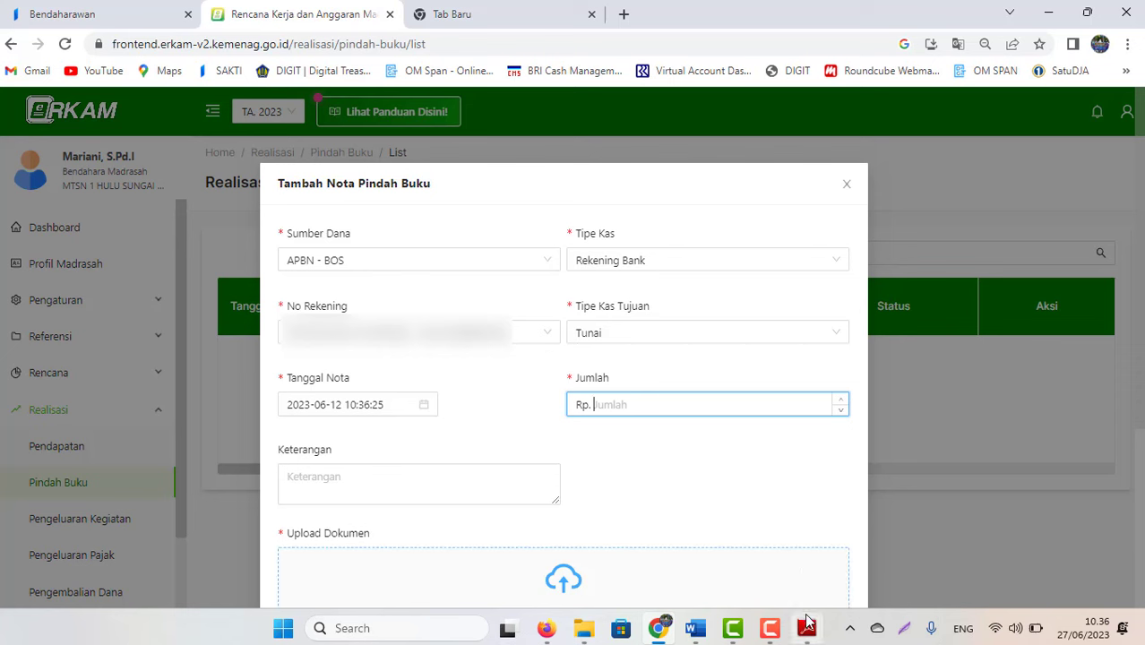
pyautogui.click(770, 628)
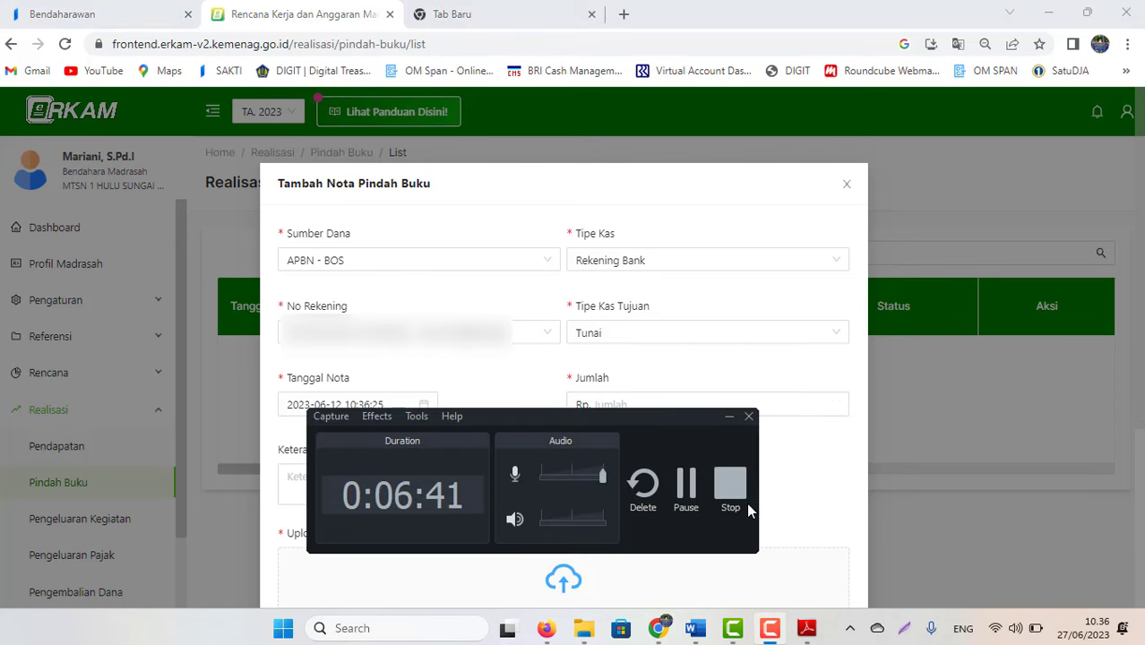
pyautogui.click(684, 484)
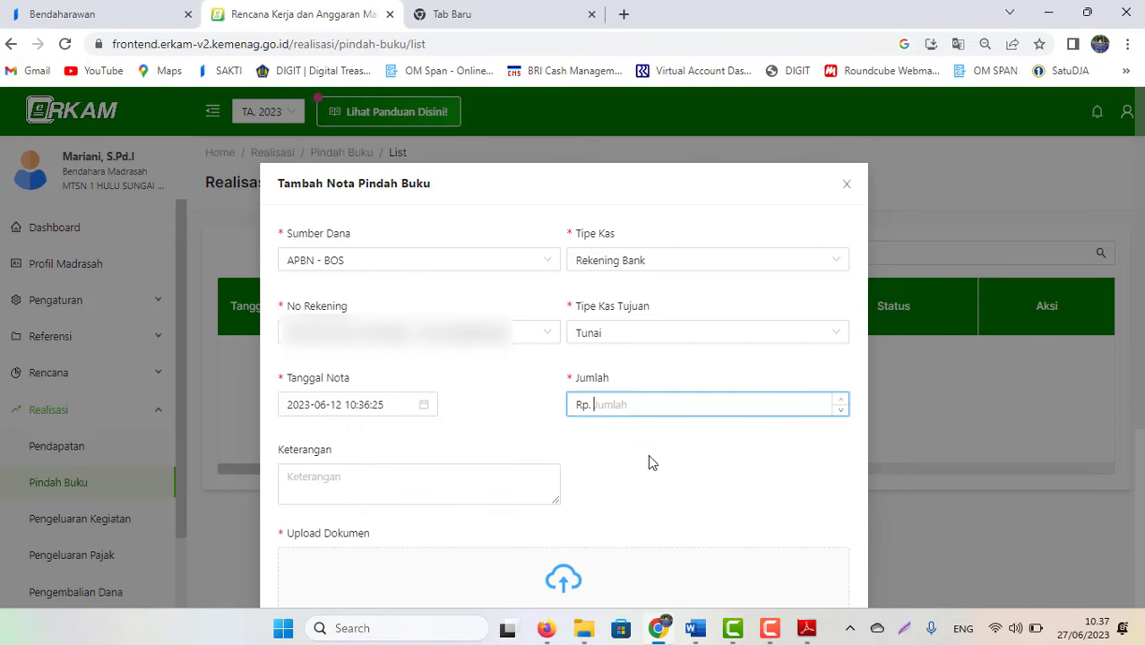
pyautogui.write('11250000')
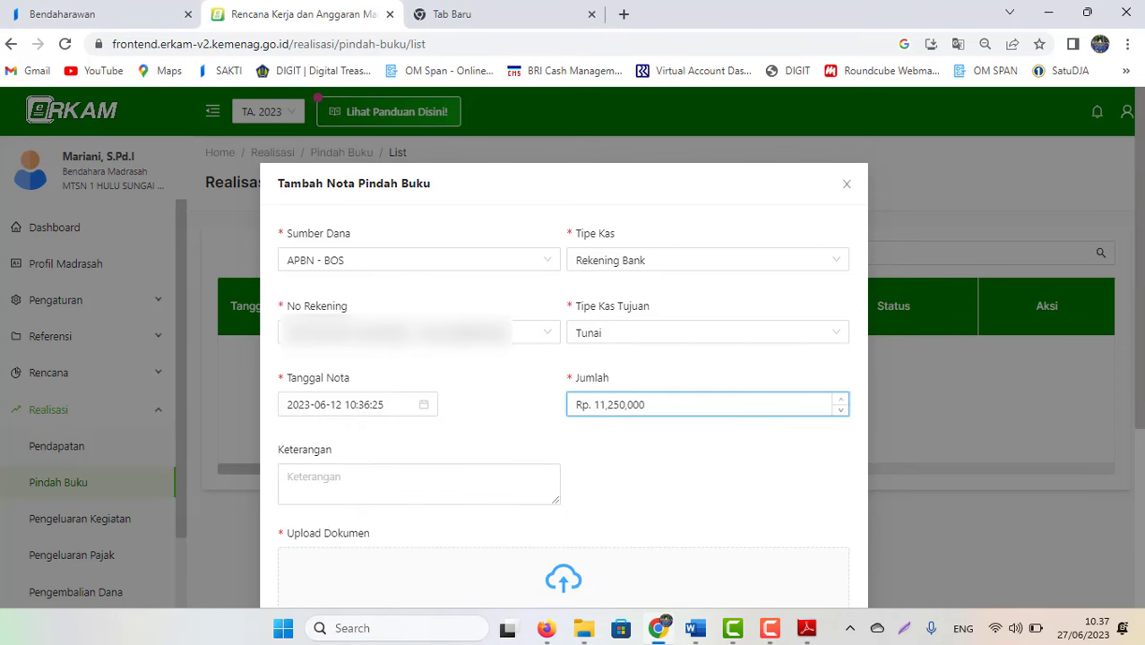
# Step: Attach Rekening Koran.pdf as the supporting document and save the Pindah Buku note
pyautogui.scroll(-2, 564, 359)
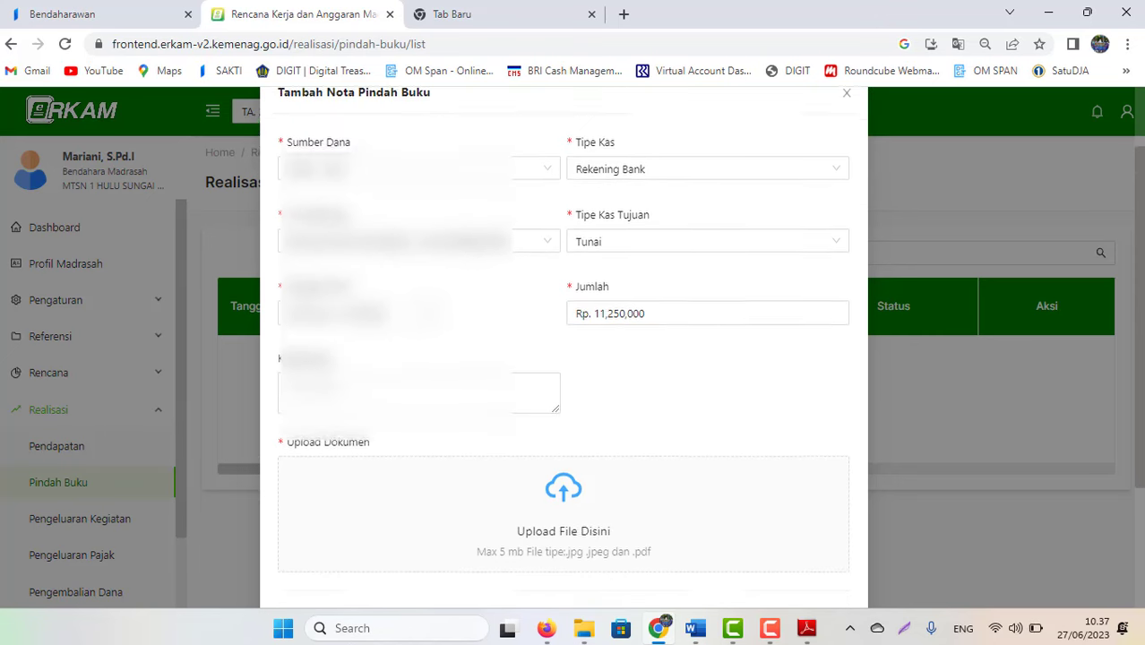
pyautogui.click(580, 474)
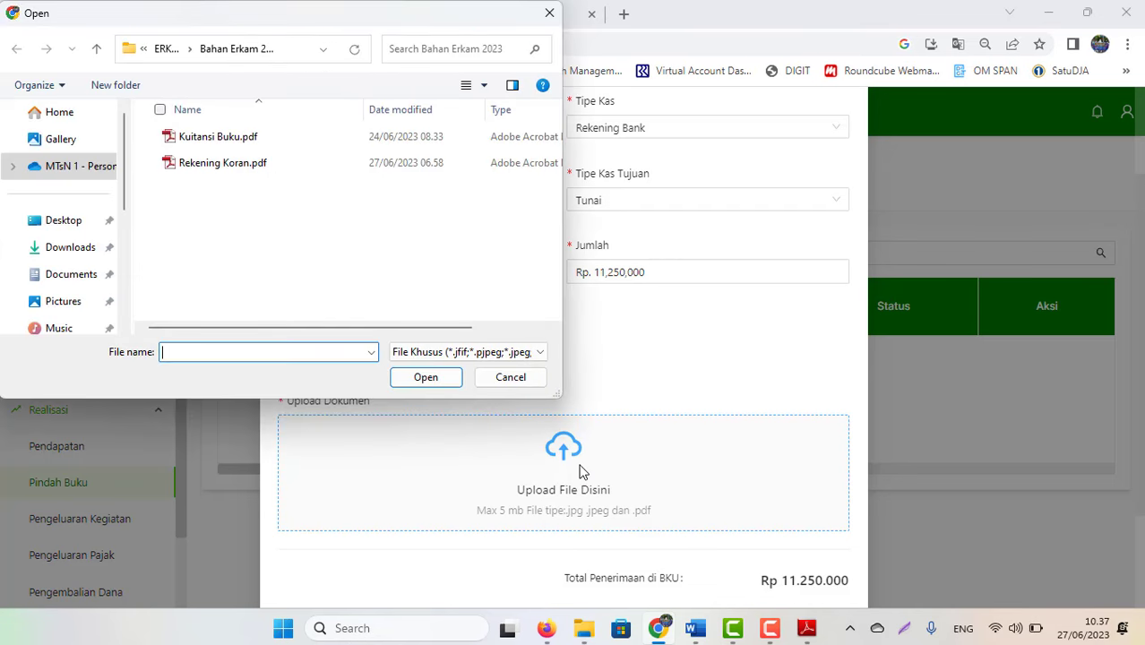
pyautogui.doubleClick(222, 163)
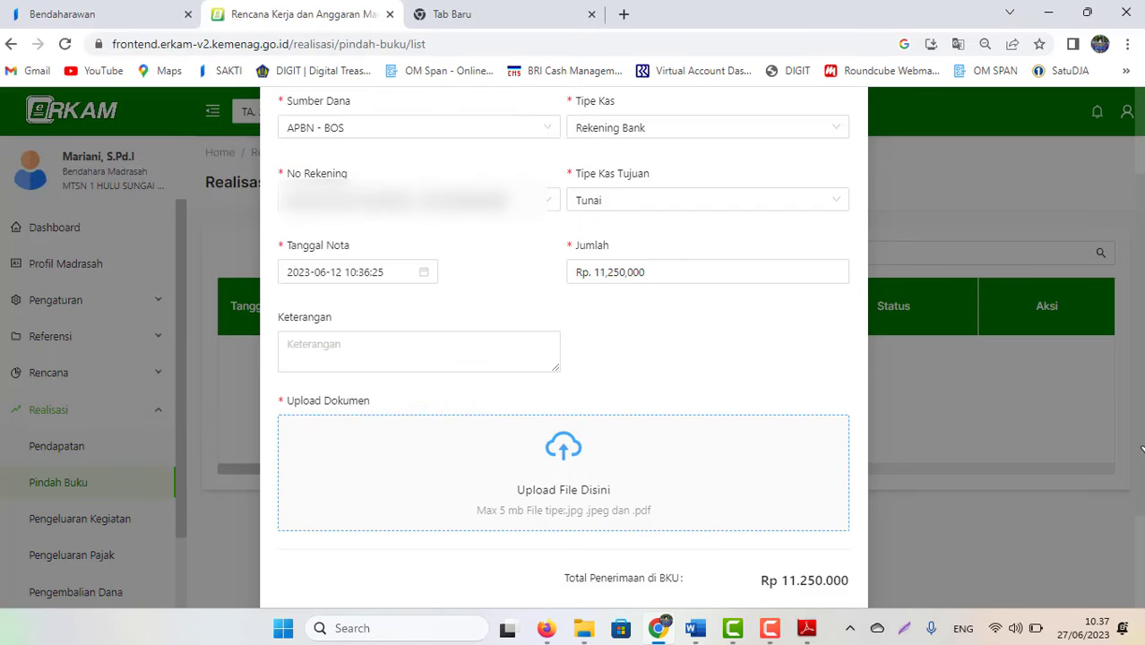
pyautogui.scroll(-2, 800, 430)
pyautogui.scroll(-1, 895, 595)
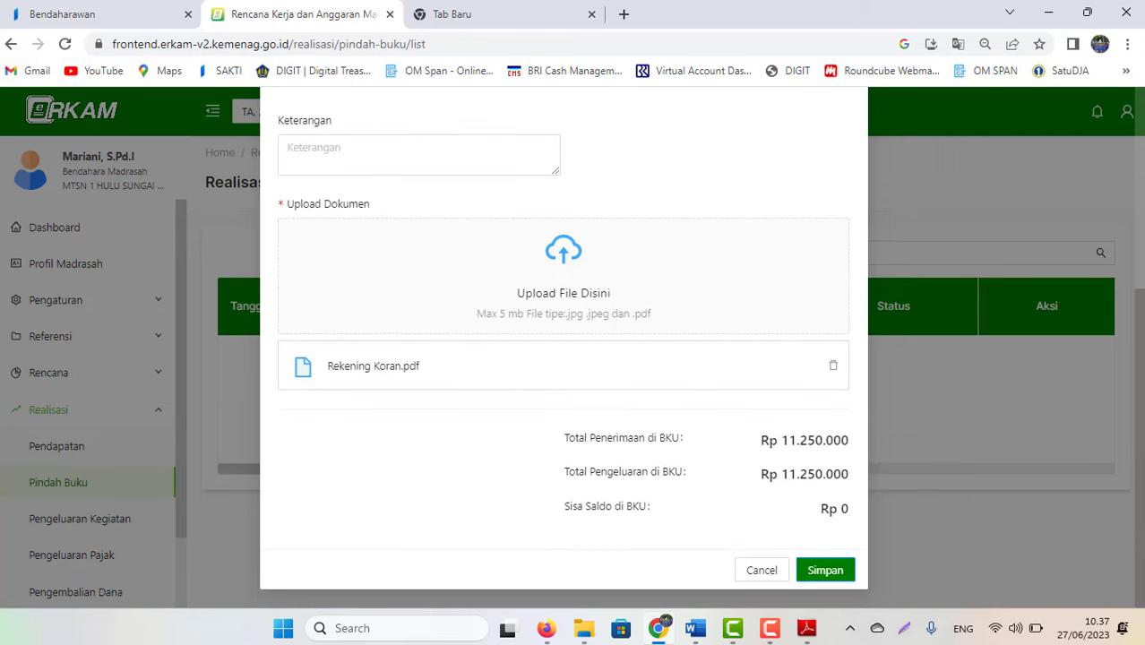
pyautogui.click(825, 573)
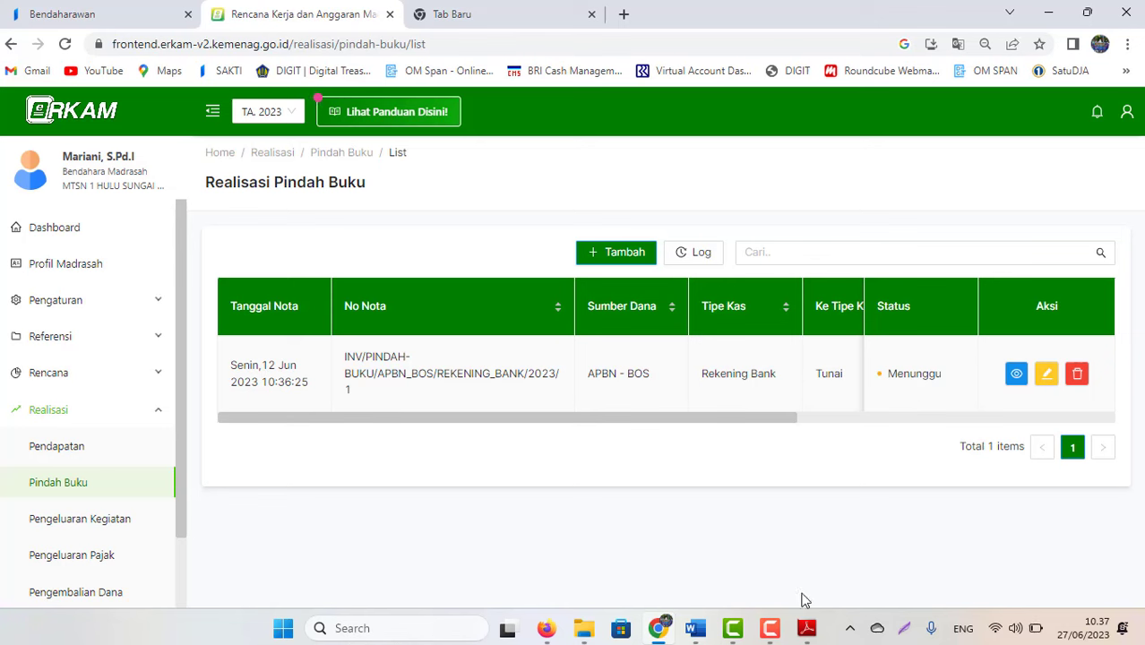
pyautogui.click(769, 628)
pyautogui.click(685, 483)
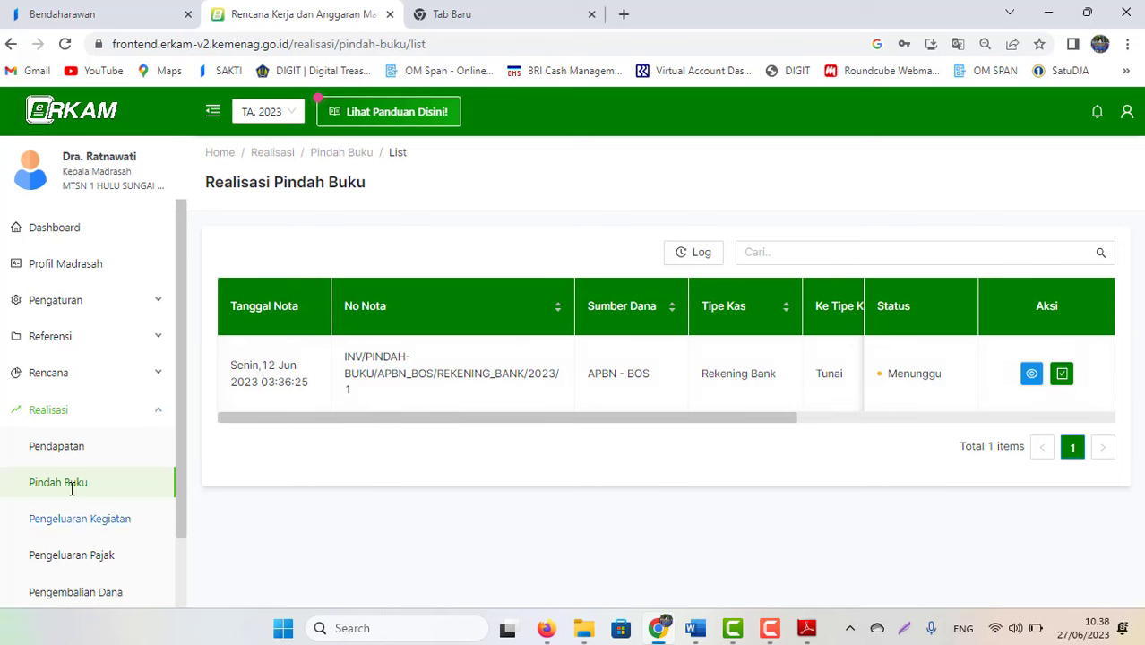
# Step: Approve the waiting APBN - BOS Pindah Buku note from Rekening Bank to Tunai as madrasah head
pyautogui.click(1062, 376)
pyautogui.scroll(-3, 906, 583)
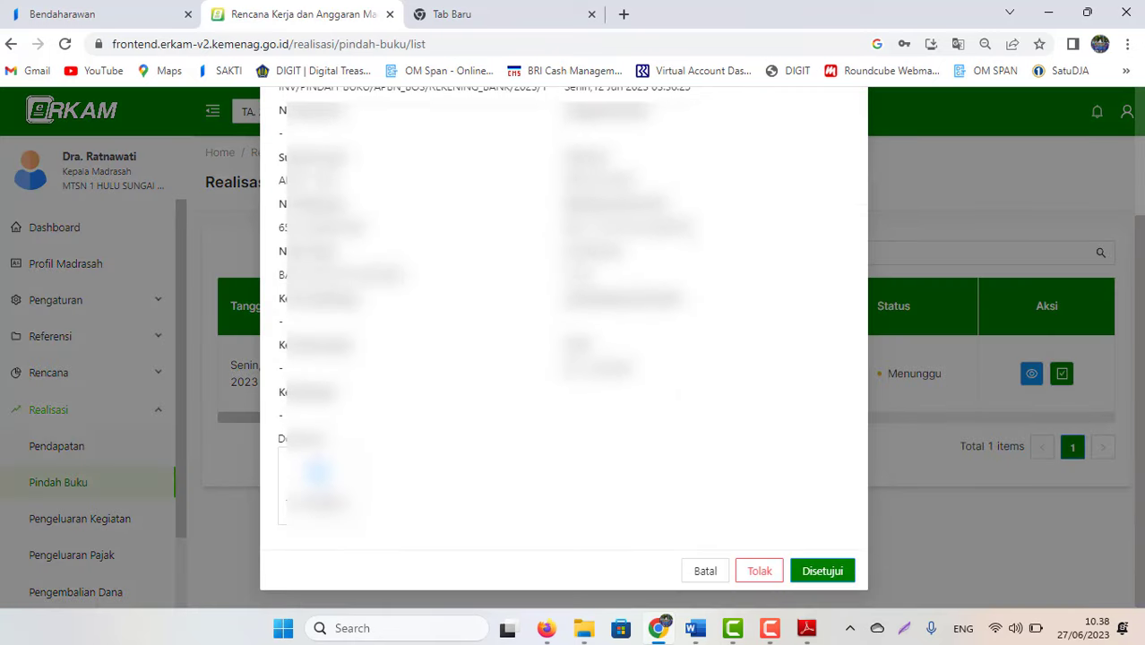
pyautogui.click(812, 573)
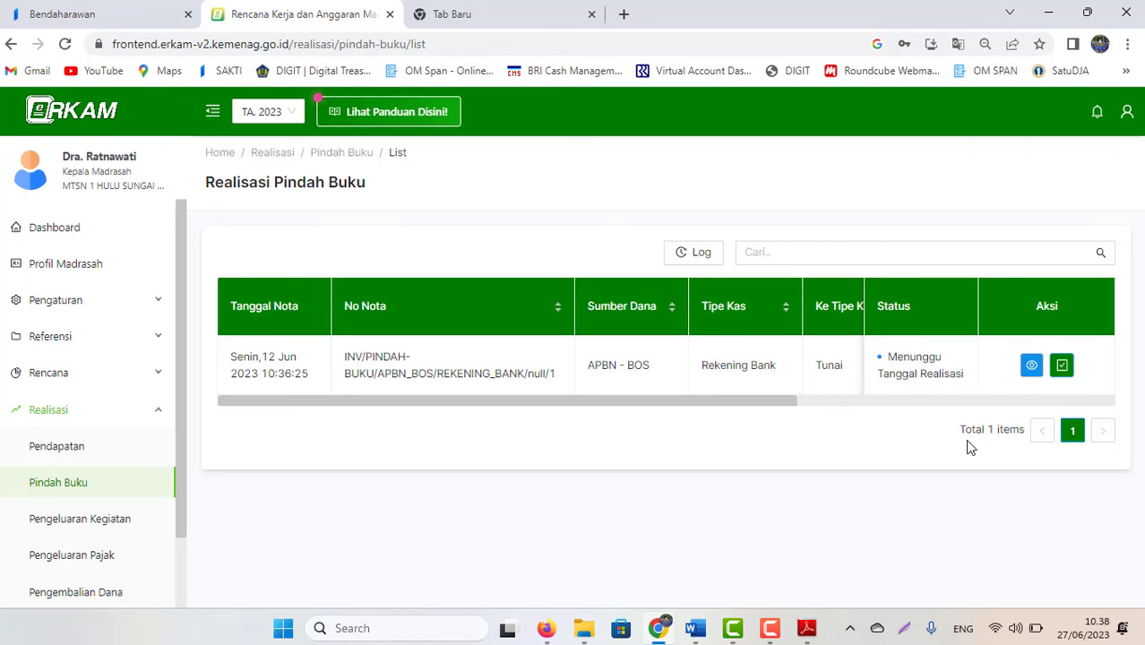
pyautogui.click(766, 631)
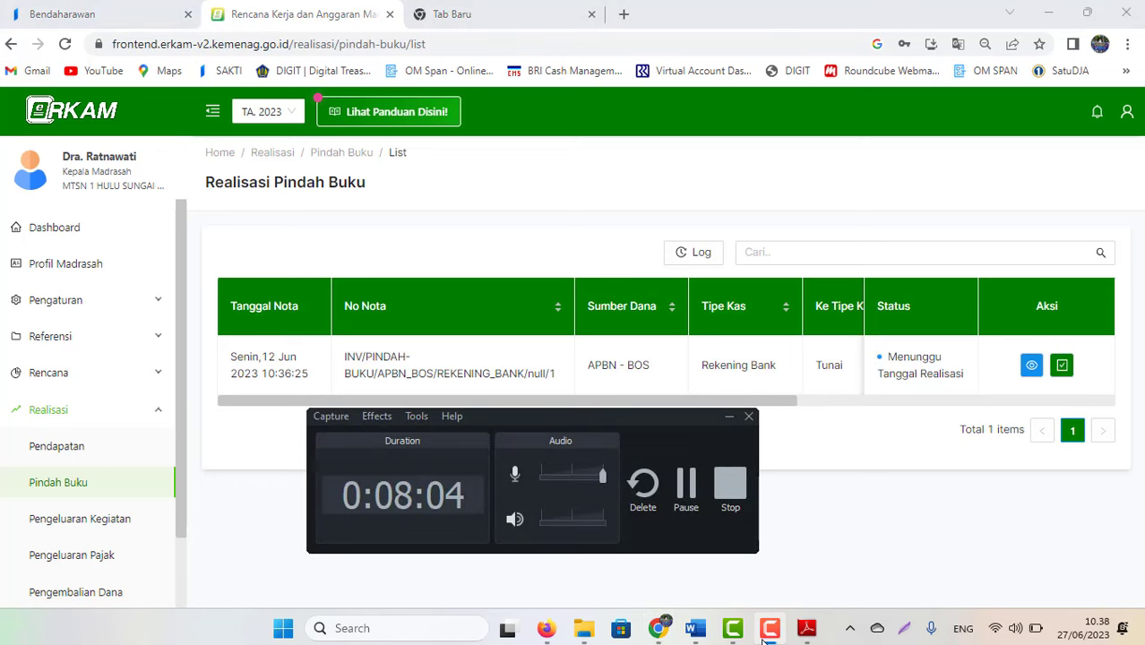
pyautogui.click(686, 502)
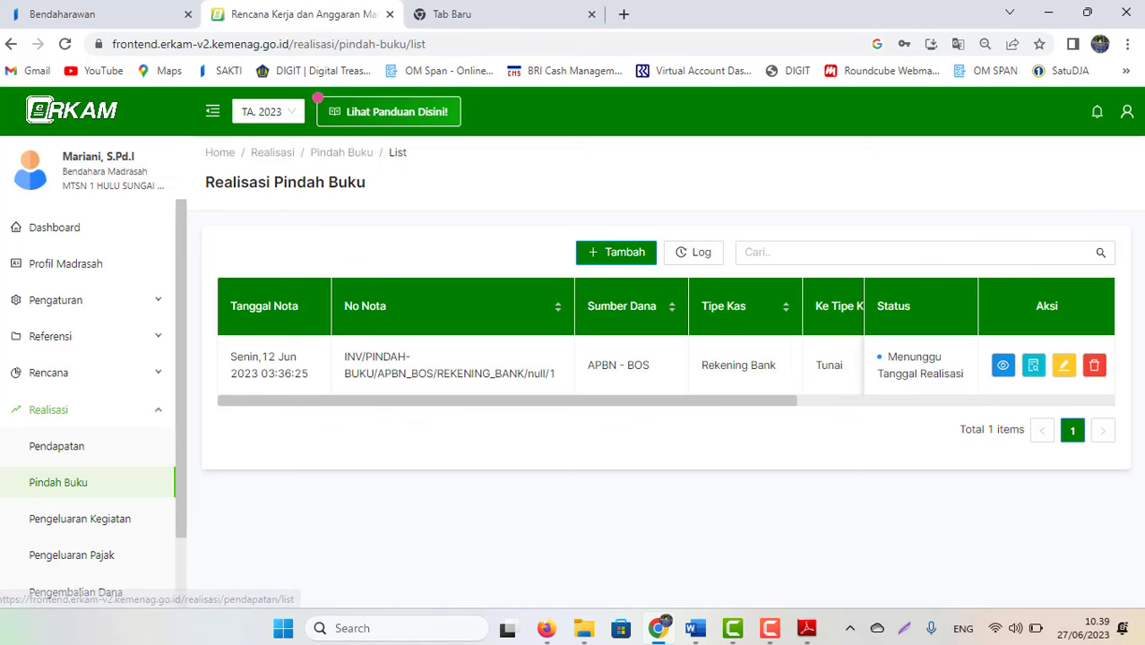
pyautogui.click(1032, 367)
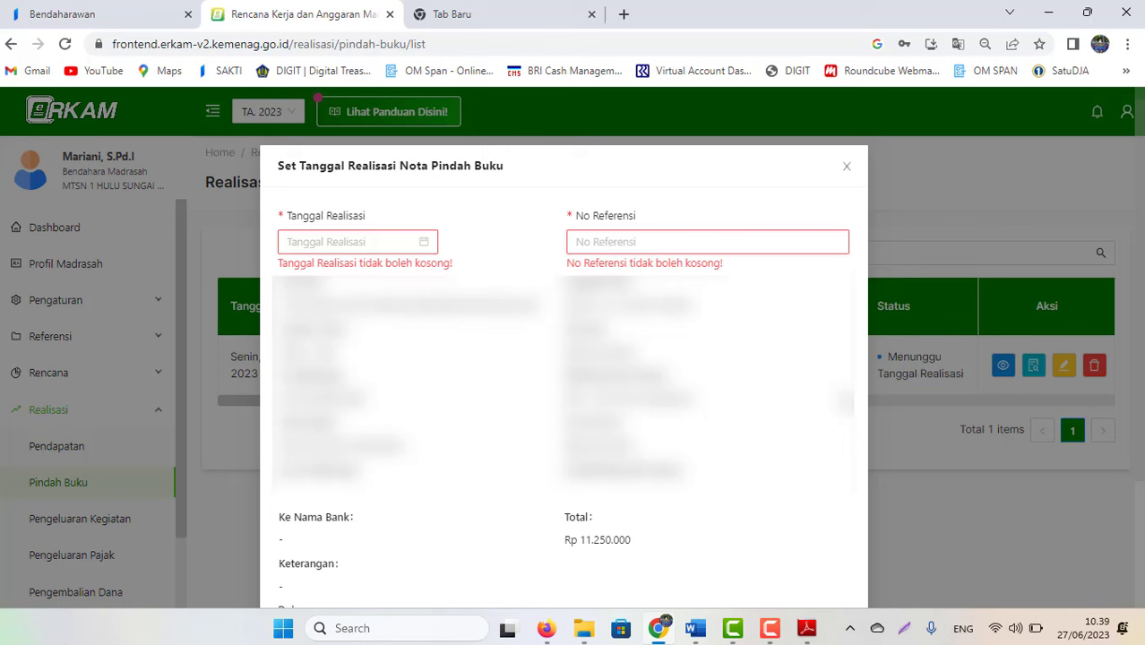
pyautogui.click(424, 249)
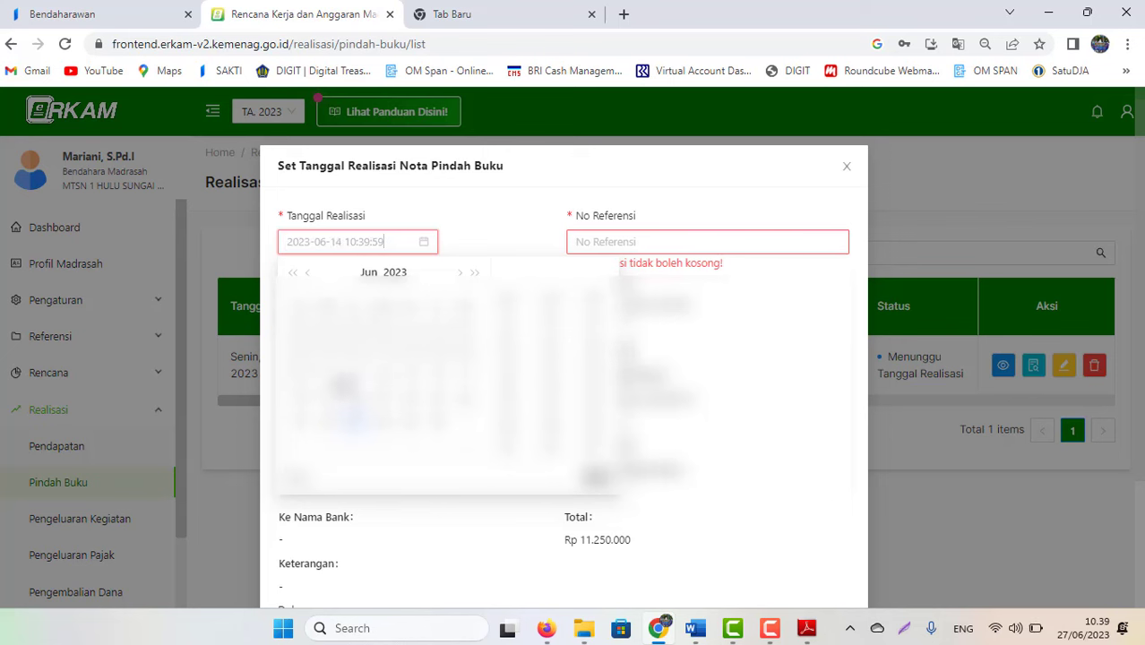
pyautogui.click(325, 377)
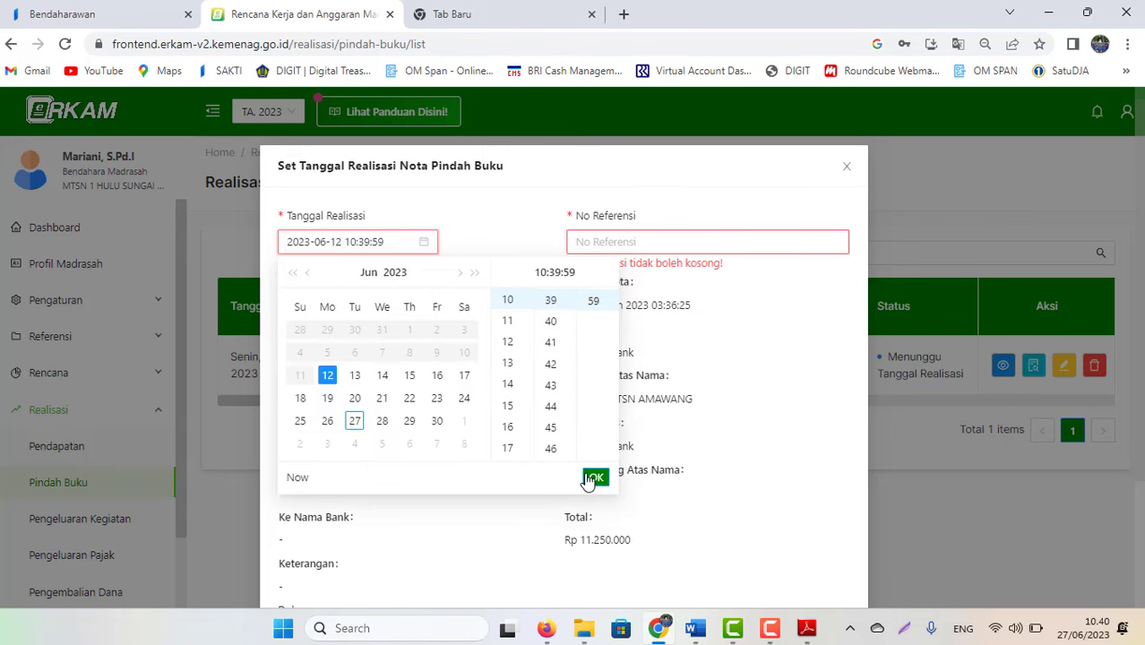
pyautogui.click(594, 478)
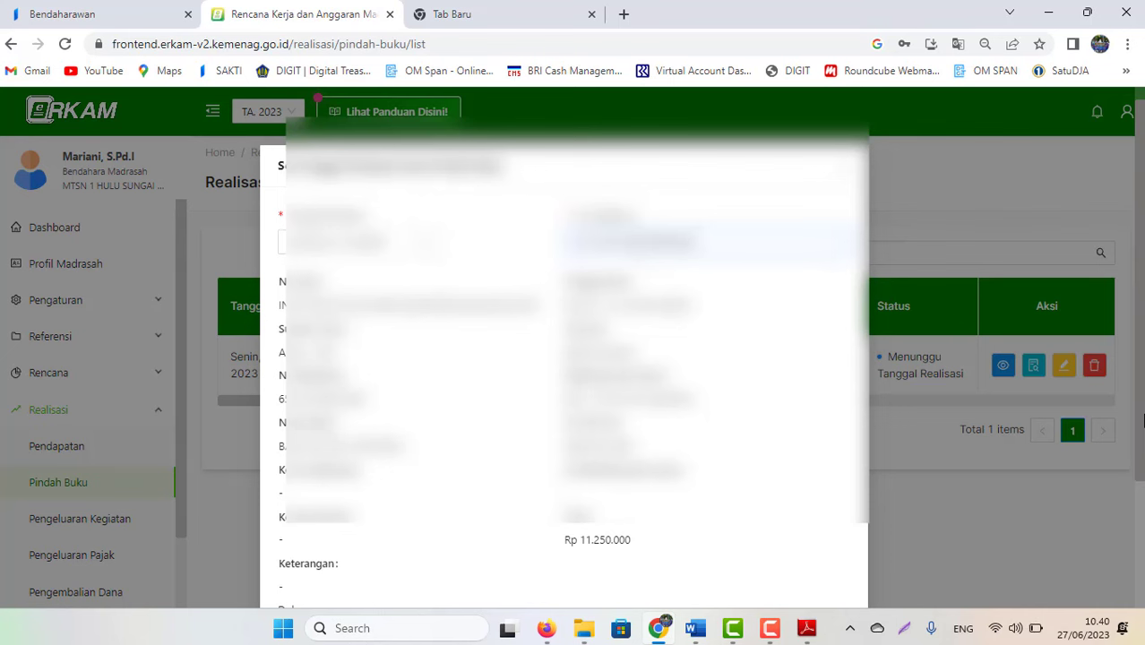
pyautogui.scroll(-5, 1035, 561)
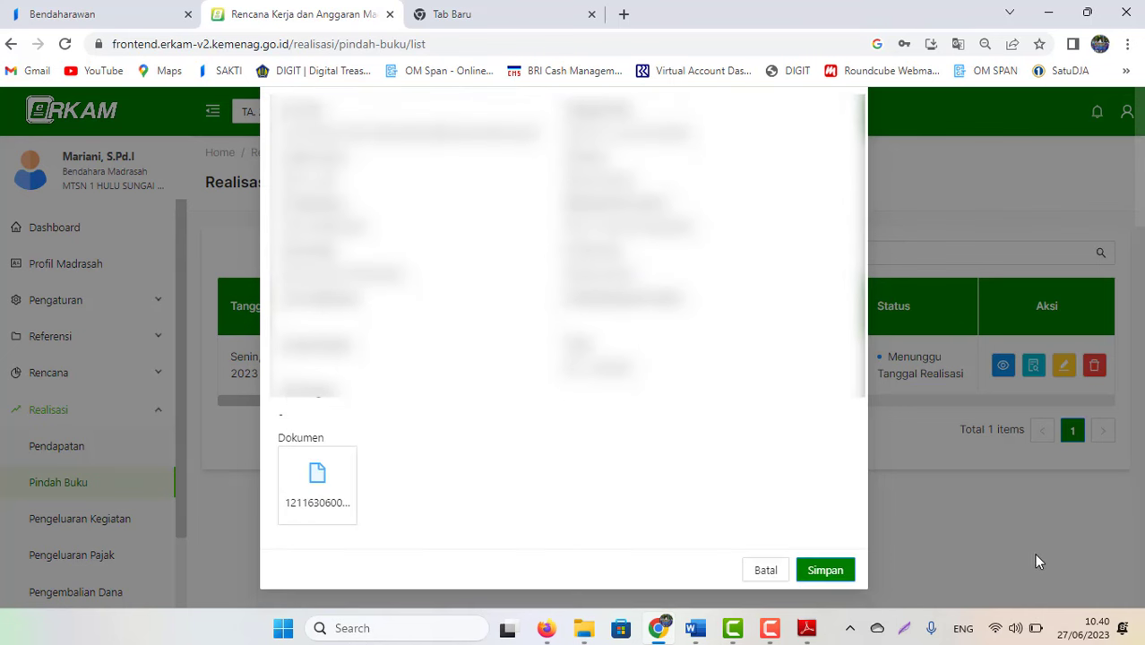
pyautogui.click(823, 571)
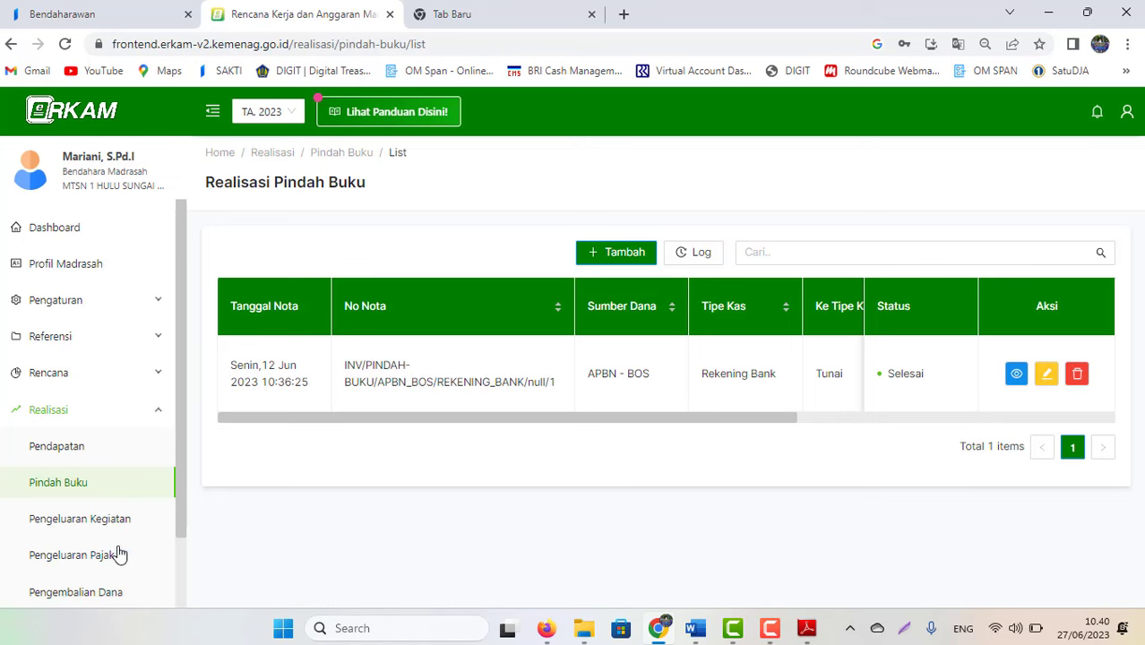
# Step: Open the Pengeluaran Kegiatan notes for the component Buku Kelas VII - Teknologi Informasi dan Komunikasi
pyautogui.click(74, 529)
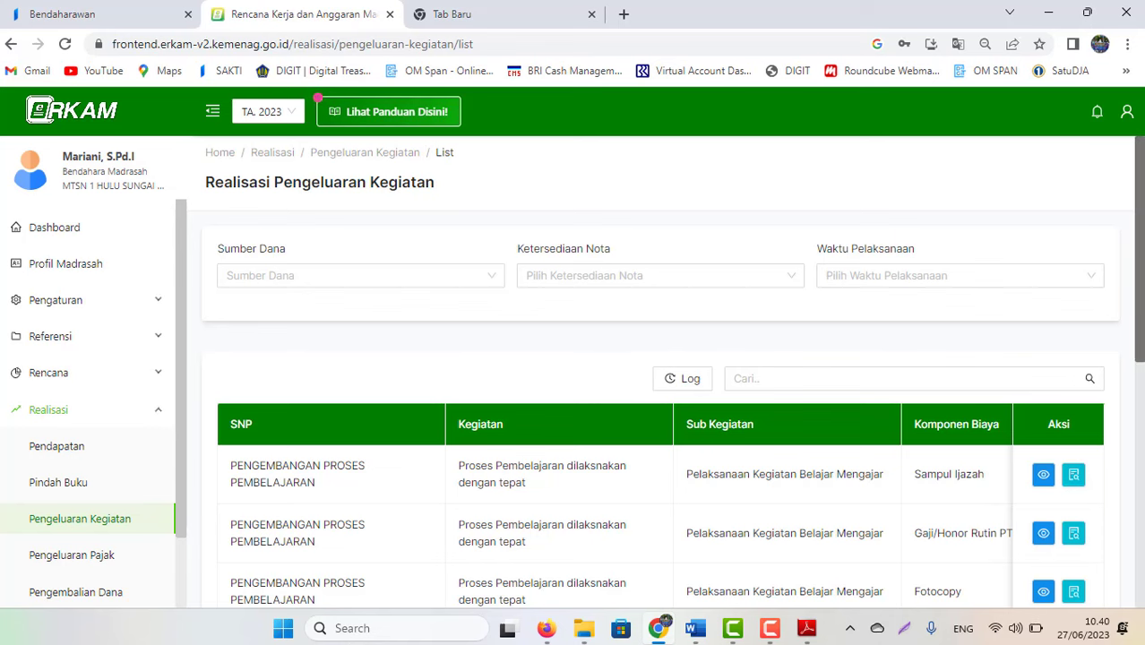
pyautogui.scroll(-2, 672, 372)
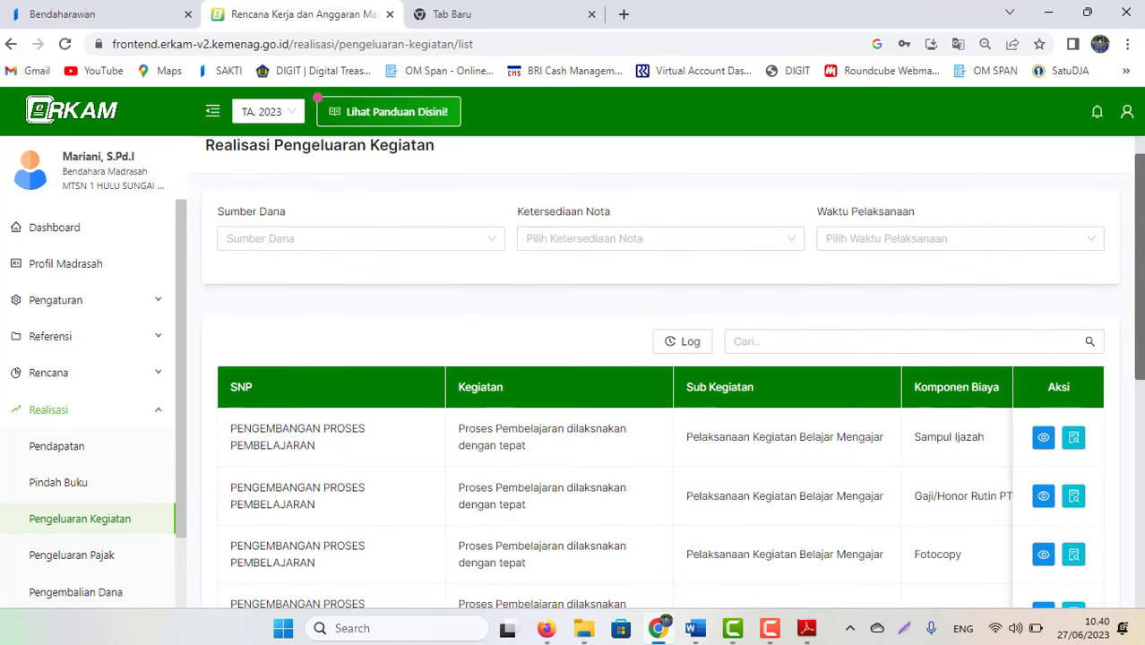
pyautogui.scroll(-1, 671, 372)
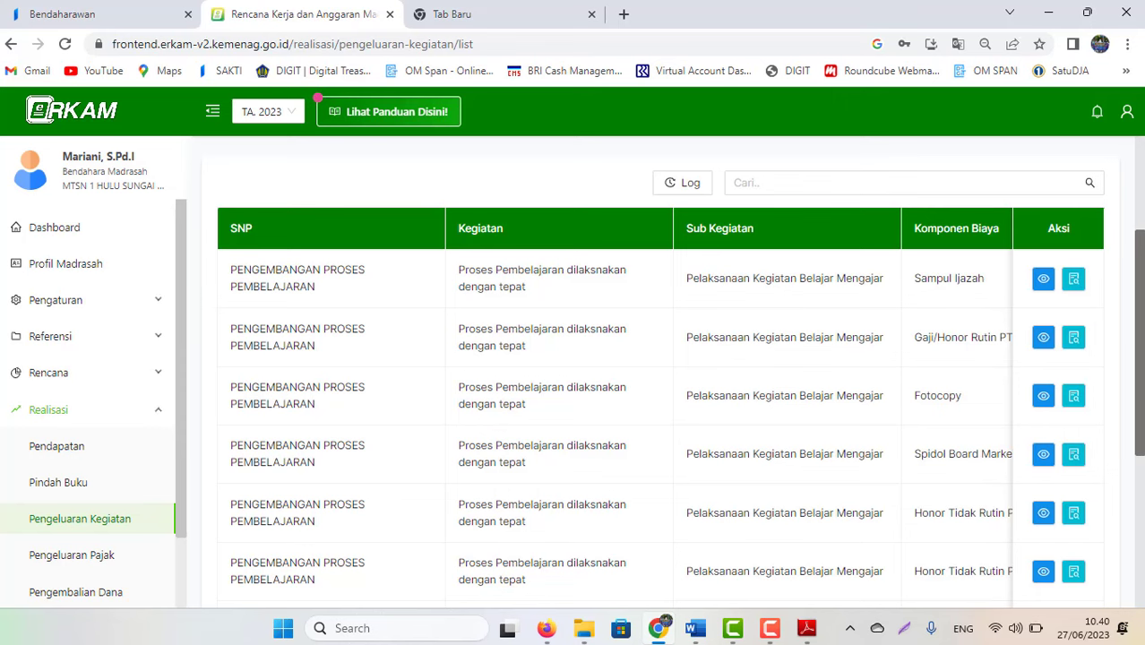
pyautogui.moveTo(1142, 325); pyautogui.dragTo(1142, 473)
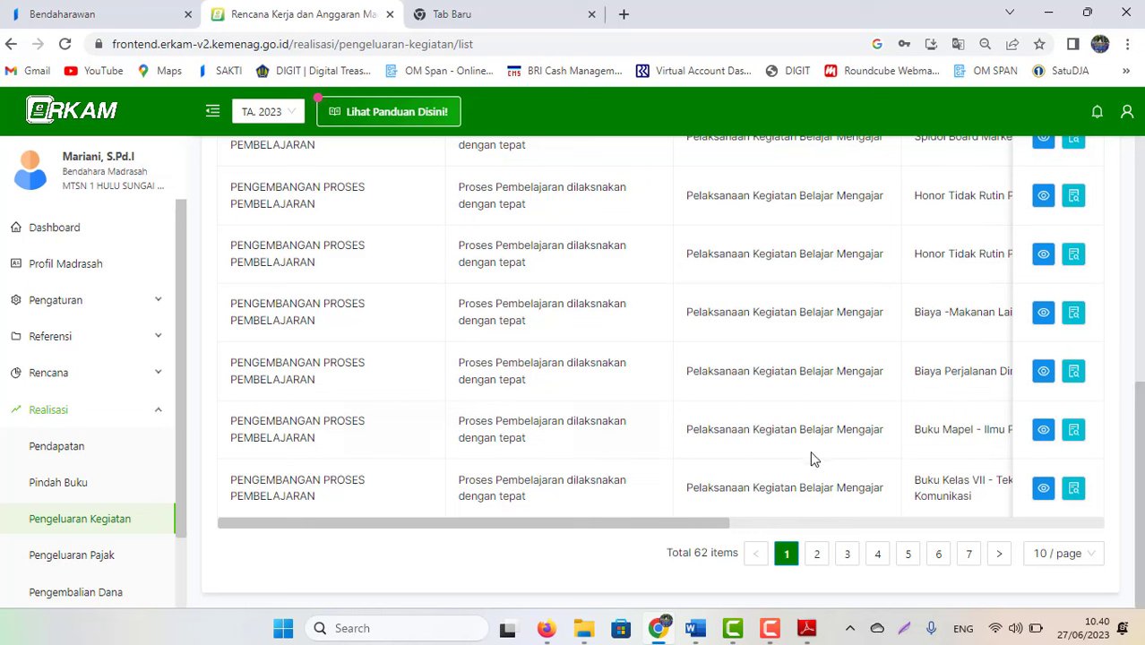
pyautogui.moveTo(690, 523); pyautogui.dragTo(904, 518)
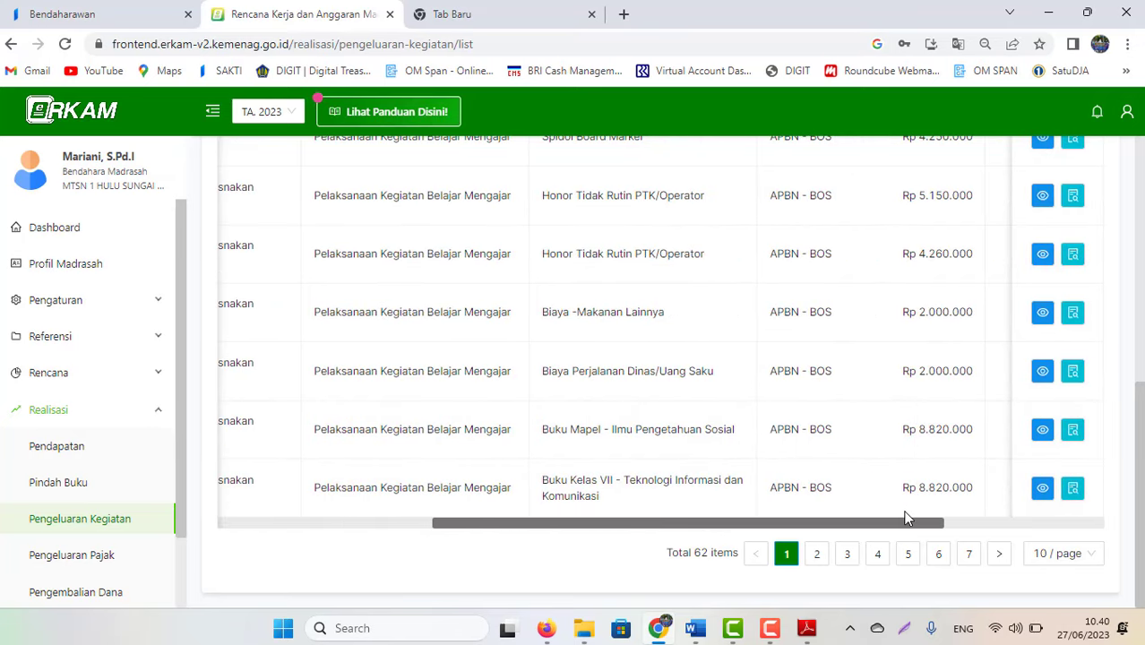
pyautogui.click(1072, 491)
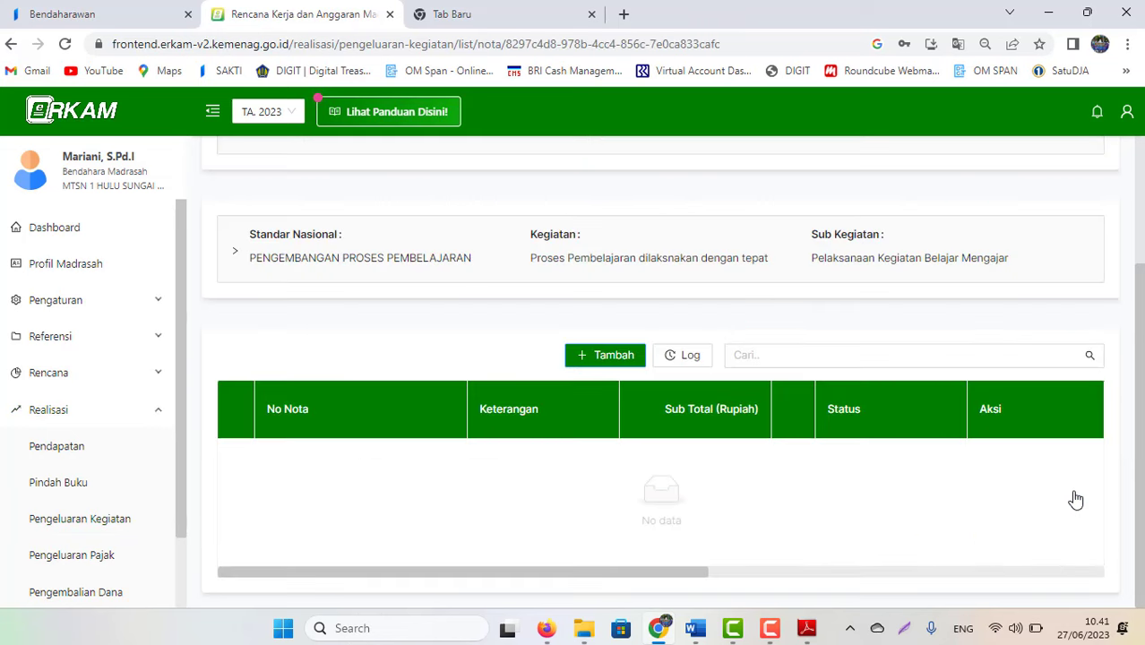
# Step: Start a new Pengeluaran Kegiatan note with Tunai as the Tipe Metode Pembayaran
pyautogui.click(584, 357)
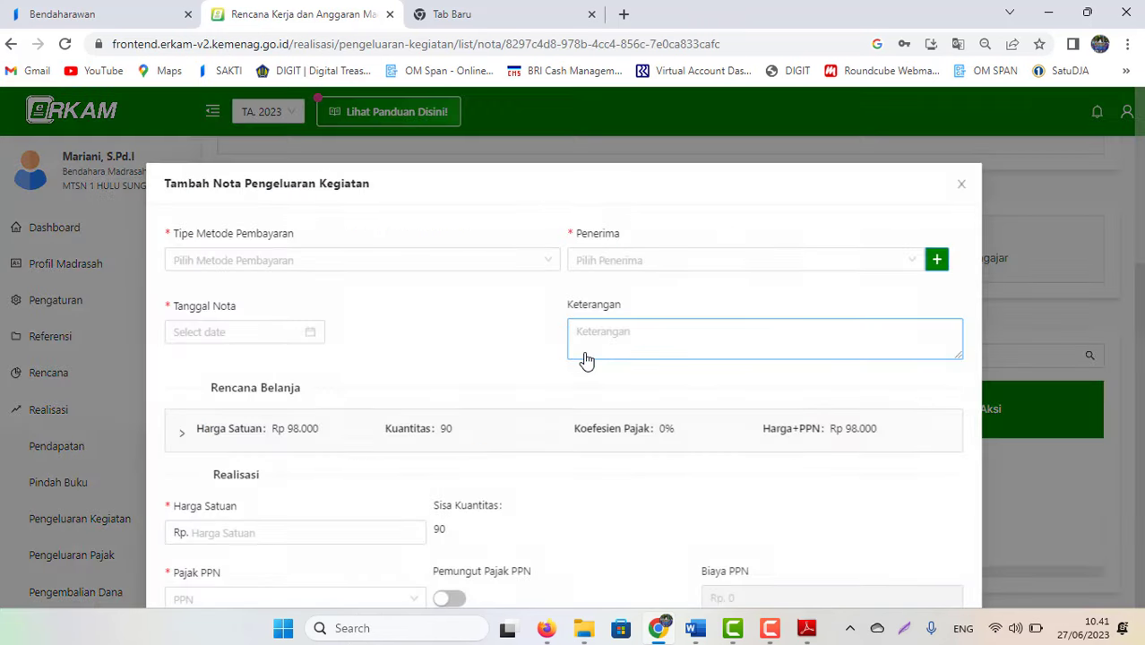
pyautogui.click(231, 263)
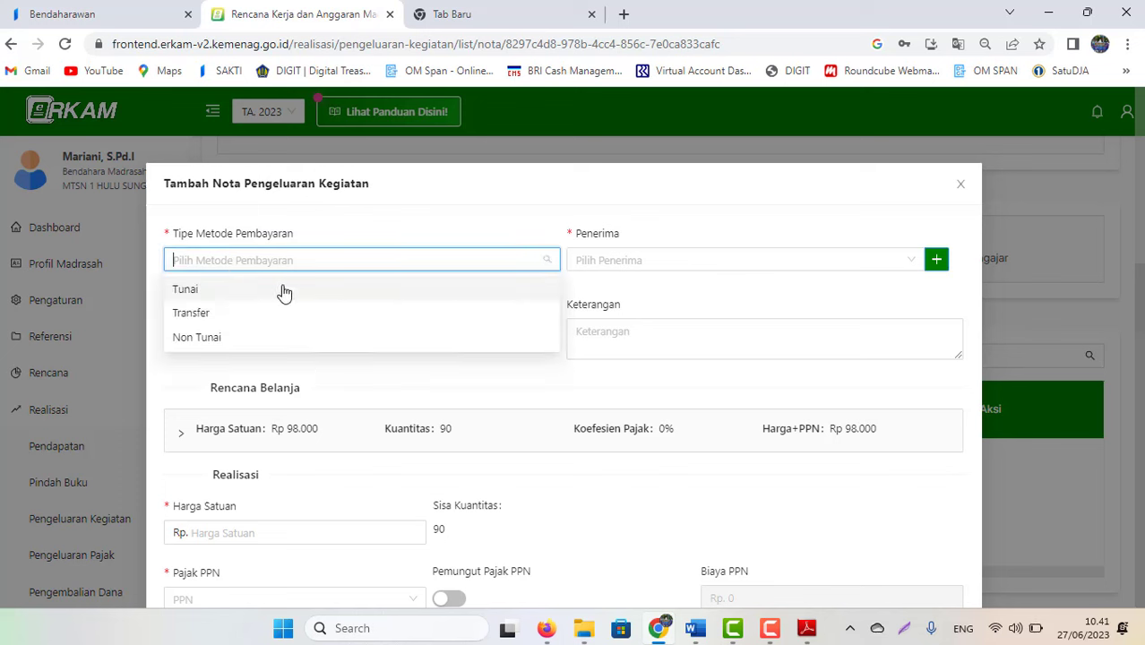
pyautogui.click(183, 292)
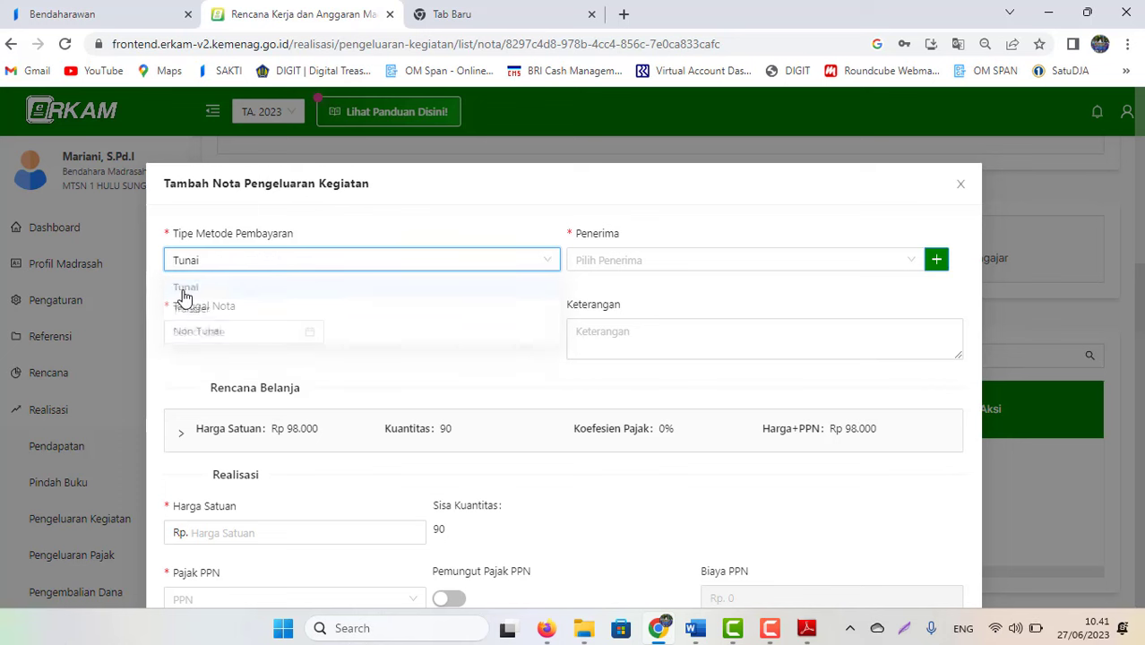
# Step: Open the form for adding a new Penerima and review the available Tipe Penerima options
pyautogui.click(911, 256)
pyautogui.click(936, 262)
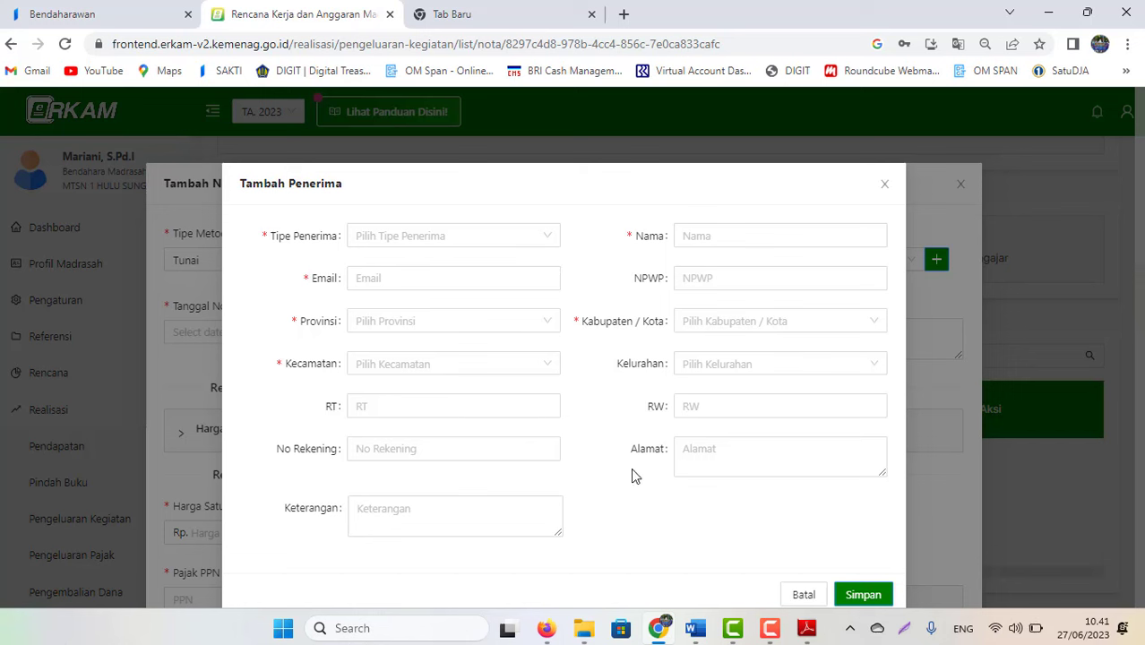
pyautogui.click(453, 236)
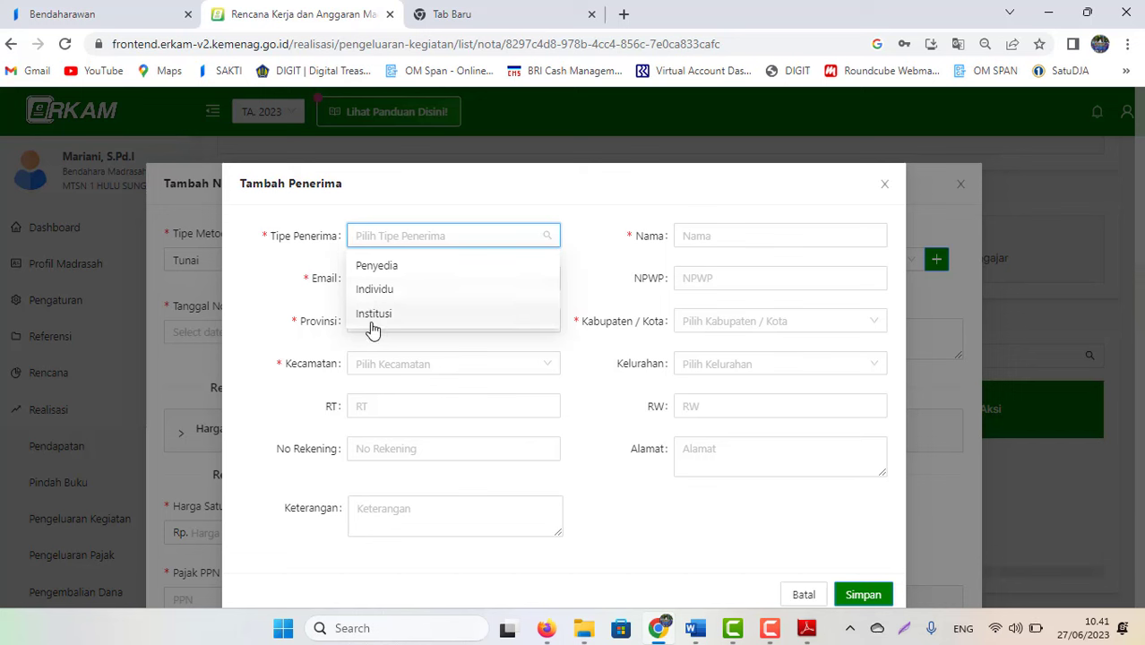
pyautogui.click(671, 521)
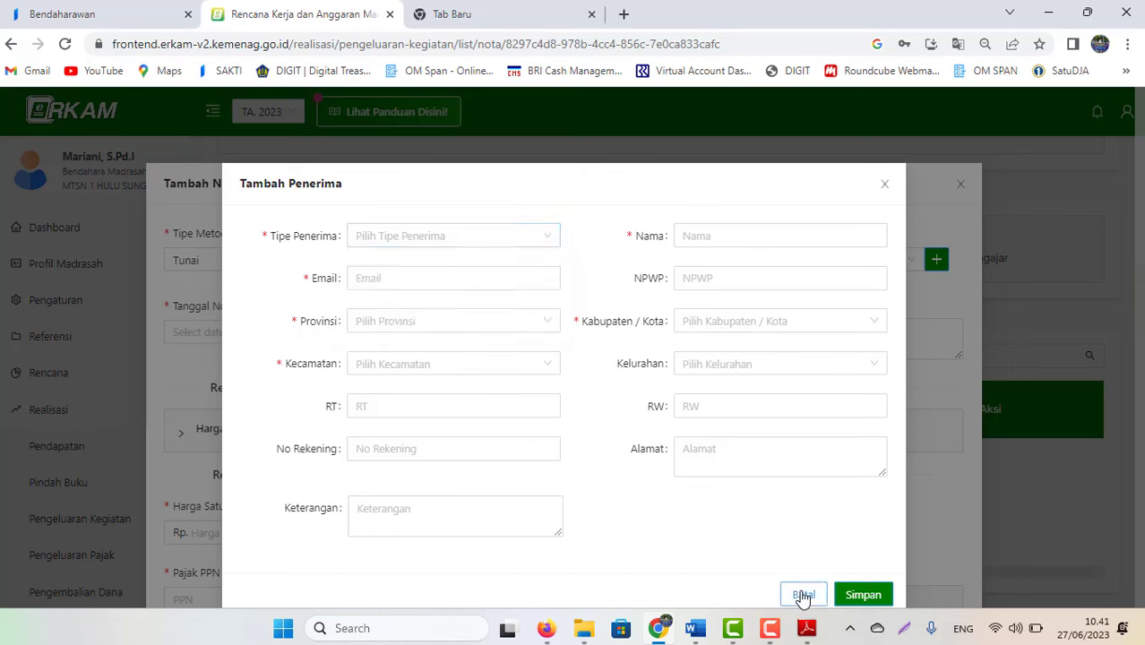
pyautogui.click(769, 627)
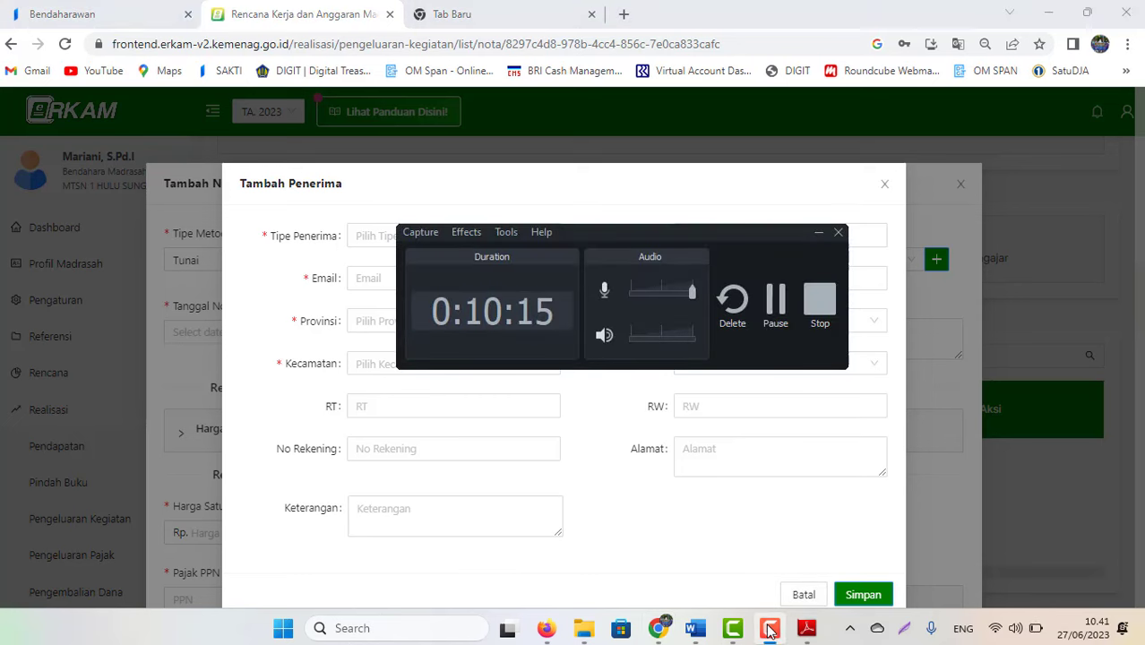
pyautogui.click(776, 303)
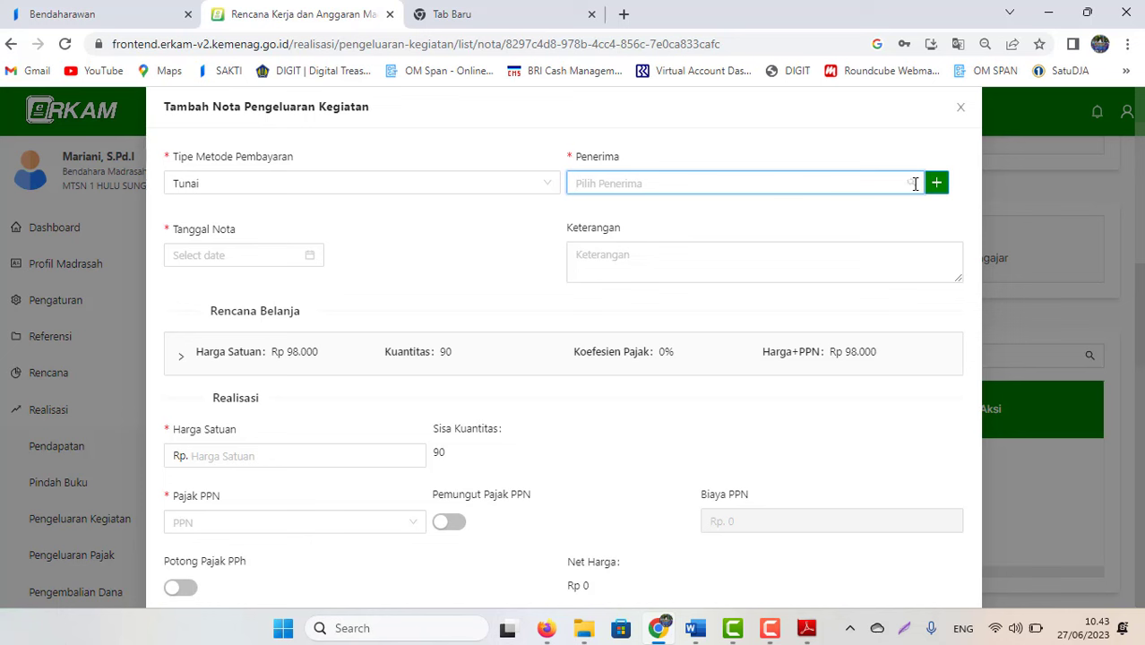
# Step: Select CV.Data Garuda BLG as the Penerima of the expense note
pyautogui.click(915, 183)
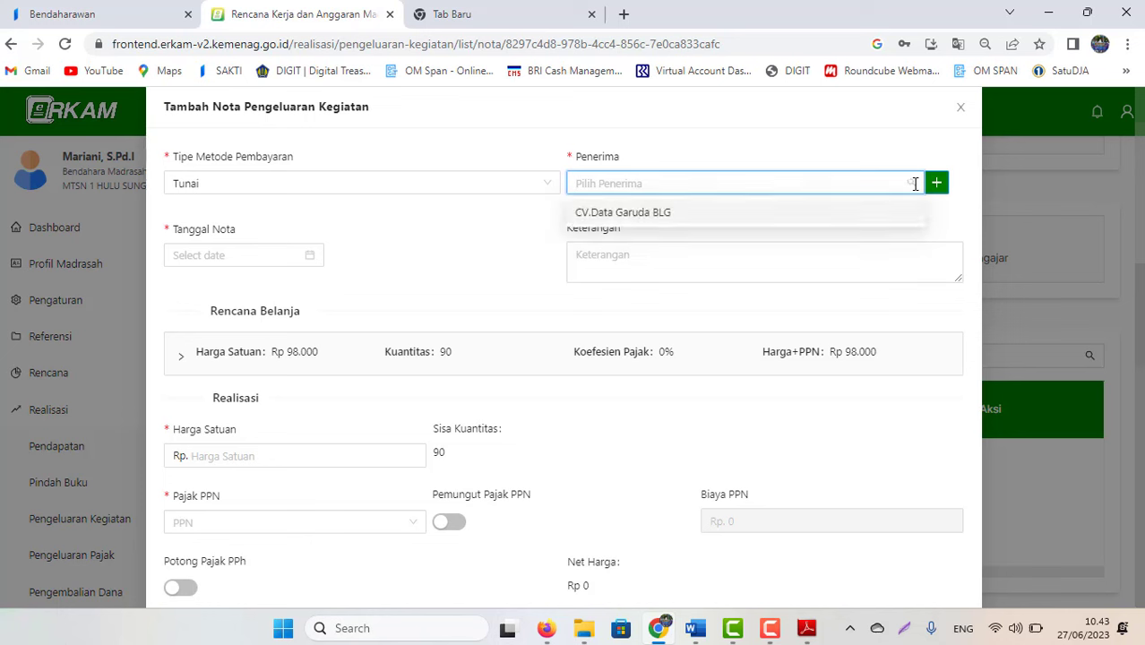
pyautogui.click(665, 216)
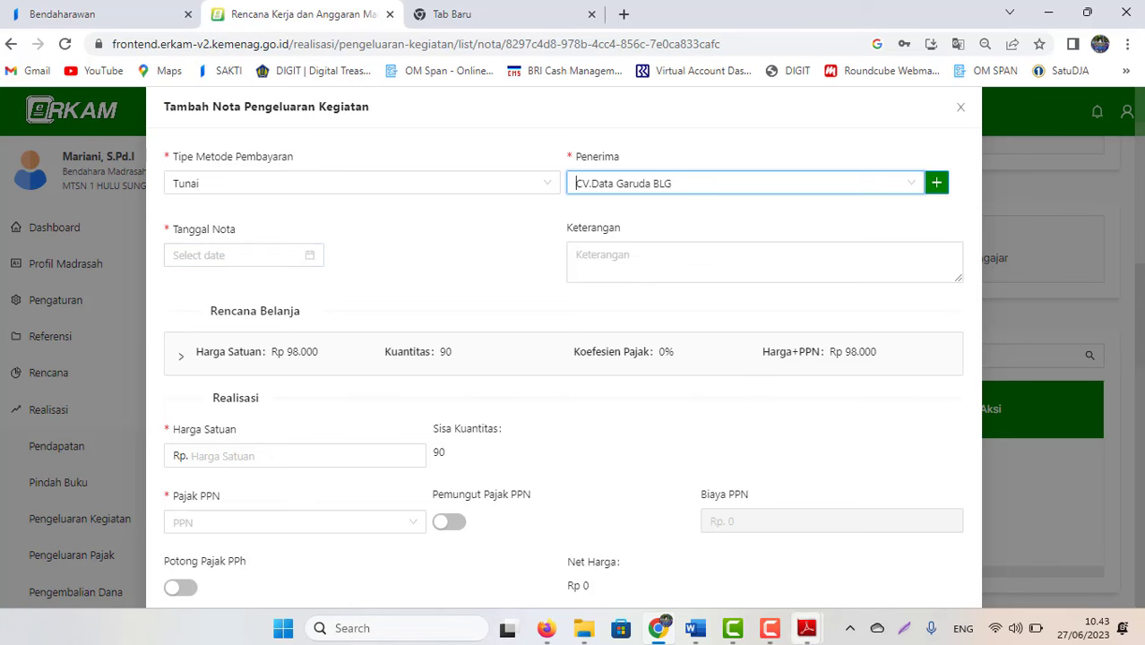
pyautogui.click(806, 628)
pyautogui.moveTo(891, 526)
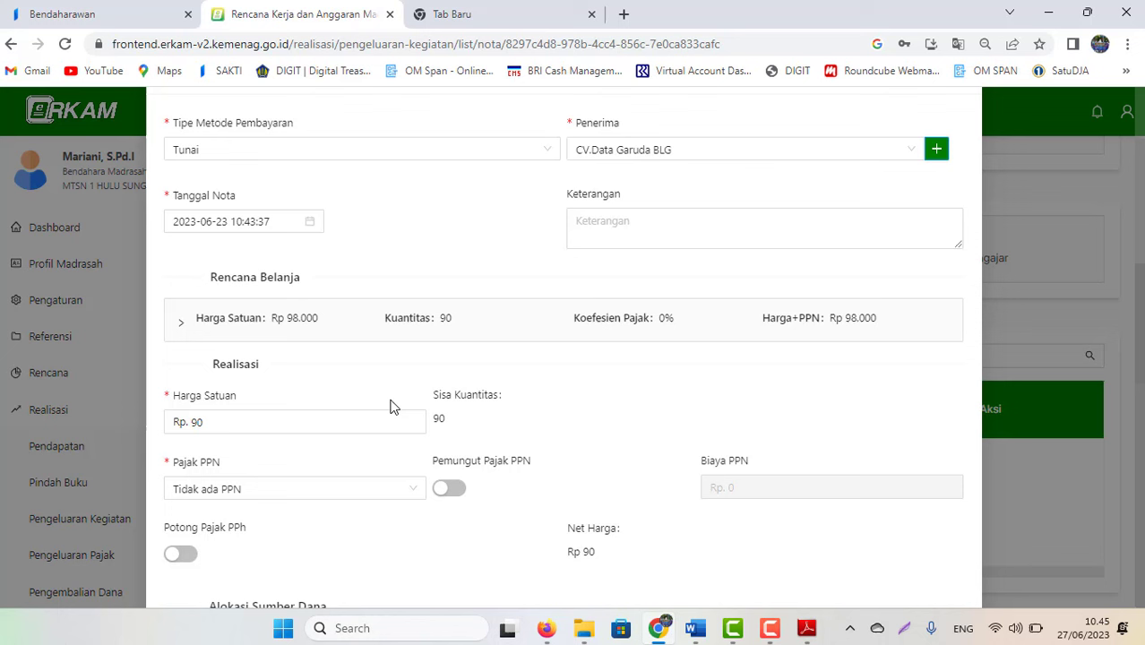
# Step: Set the Harga Satuan under Realisasi to Rp. 98,000, the unit price in the Rencana Belanja
pyautogui.click(246, 421)
pyautogui.press('BackSpace')
pyautogui.press('BackSpace')
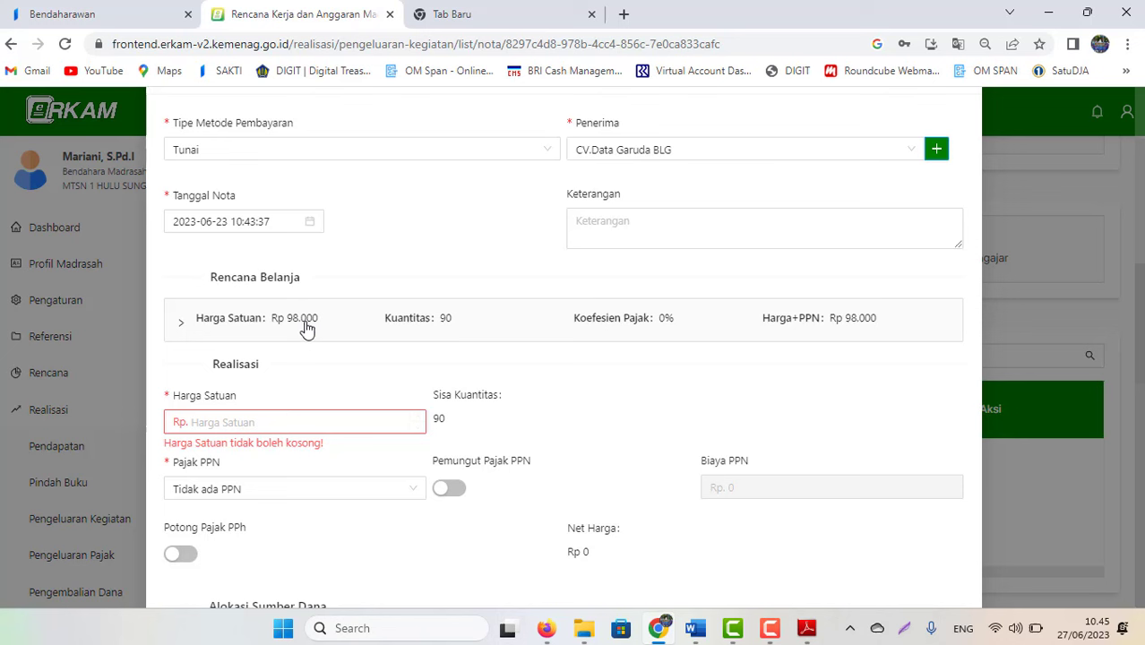
pyautogui.click(222, 425)
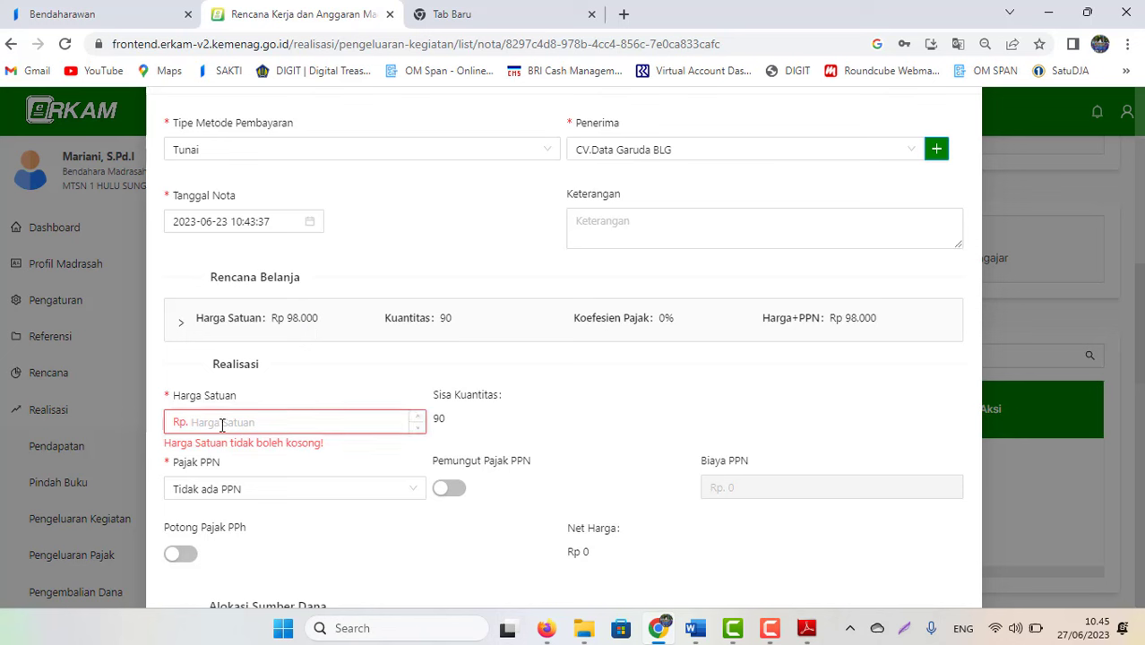
pyautogui.write('980000')
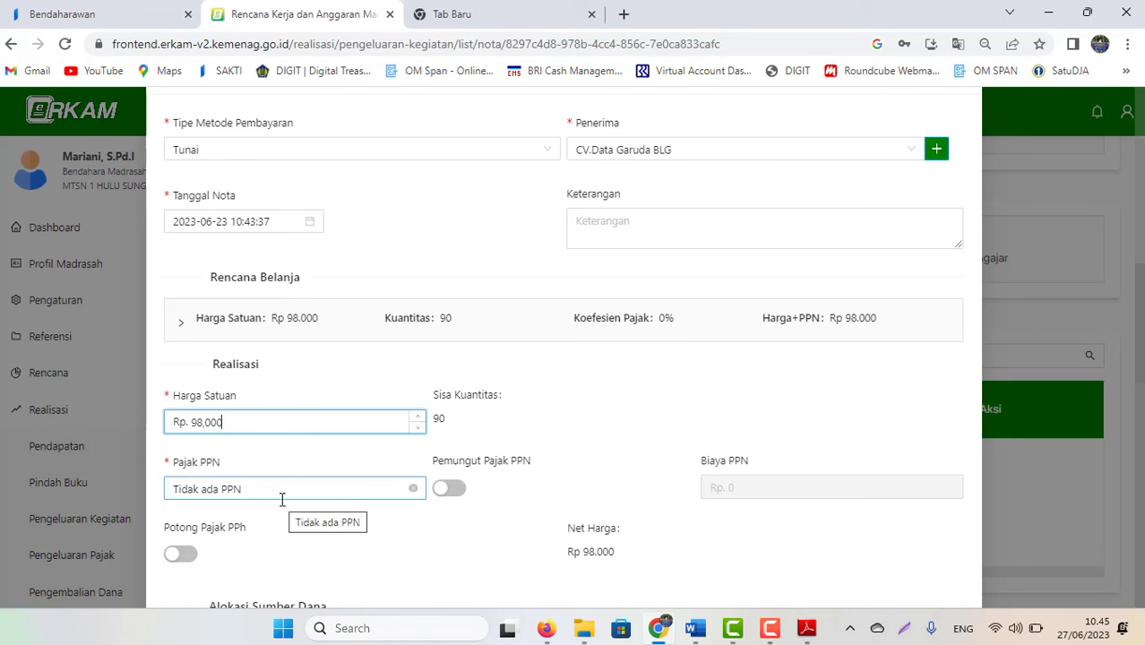
# Step: Review the Pajak PPN options, switch Pemungut Pajak PPN on and back off, and reselect Tidak ada PPN
pyautogui.click(413, 490)
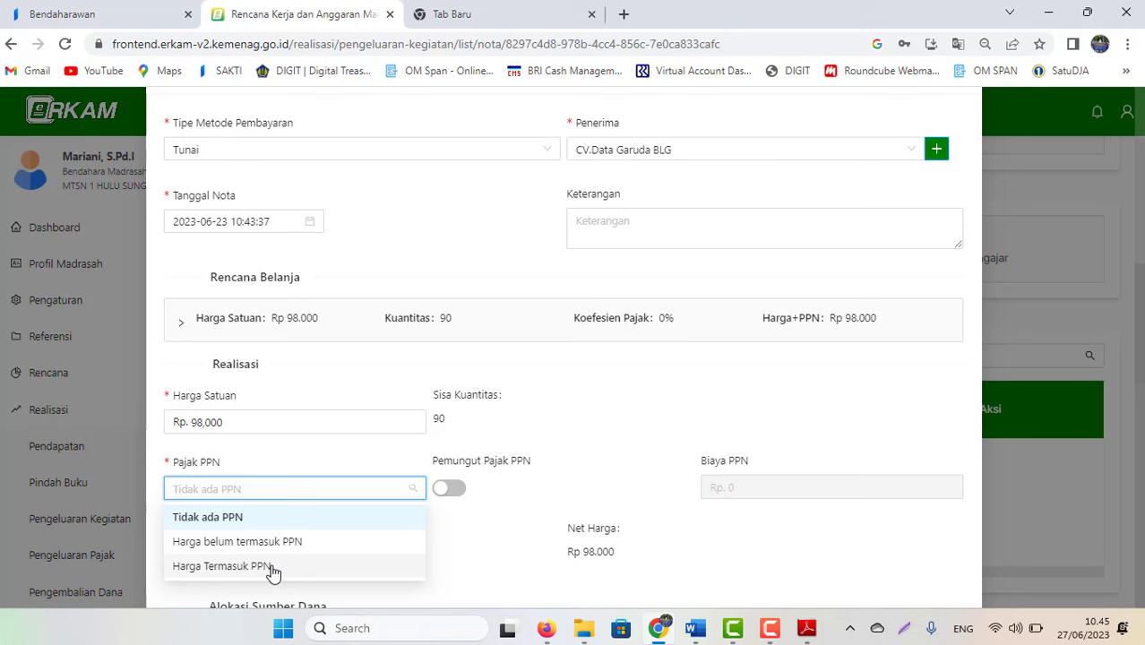
pyautogui.click(450, 489)
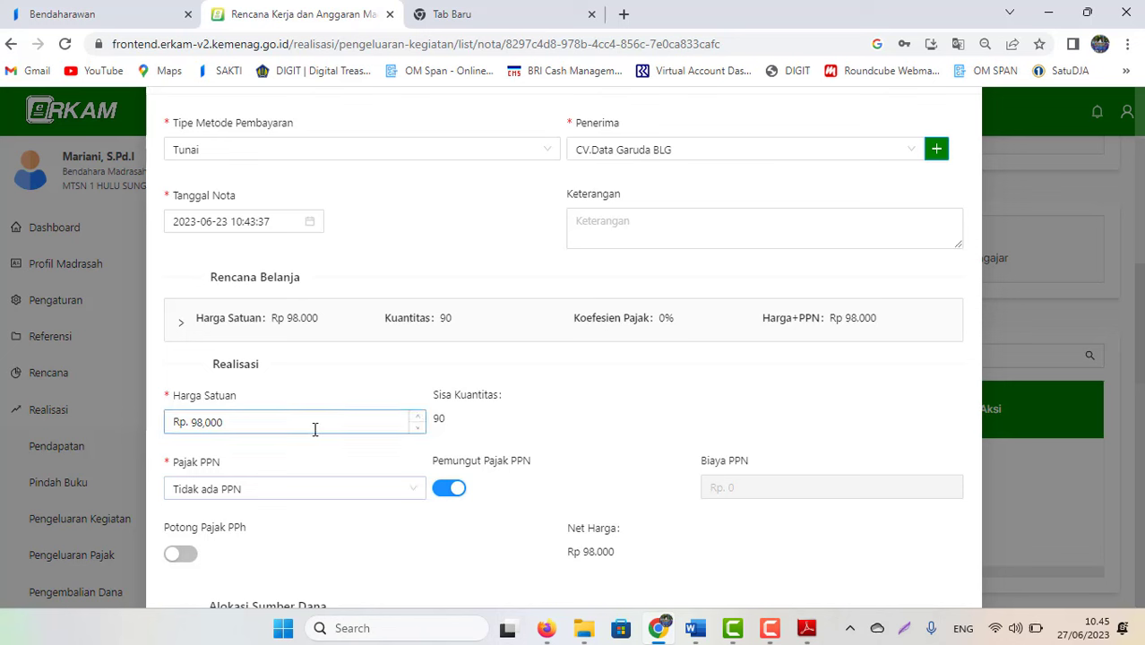
pyautogui.click(443, 492)
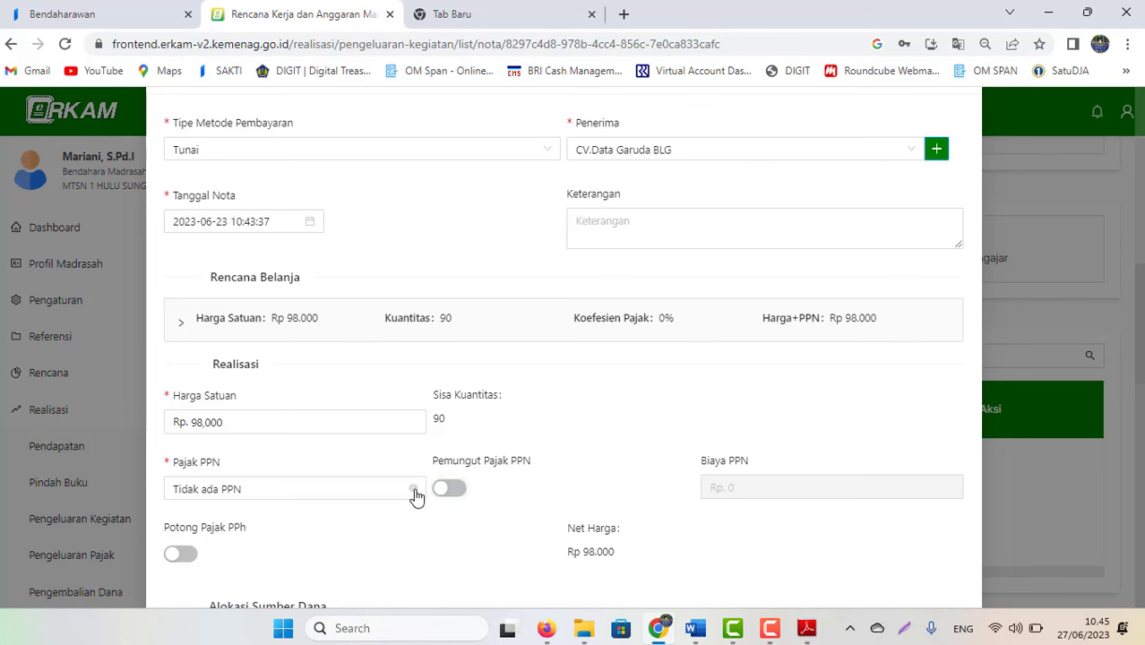
pyautogui.click(412, 490)
pyautogui.click(237, 522)
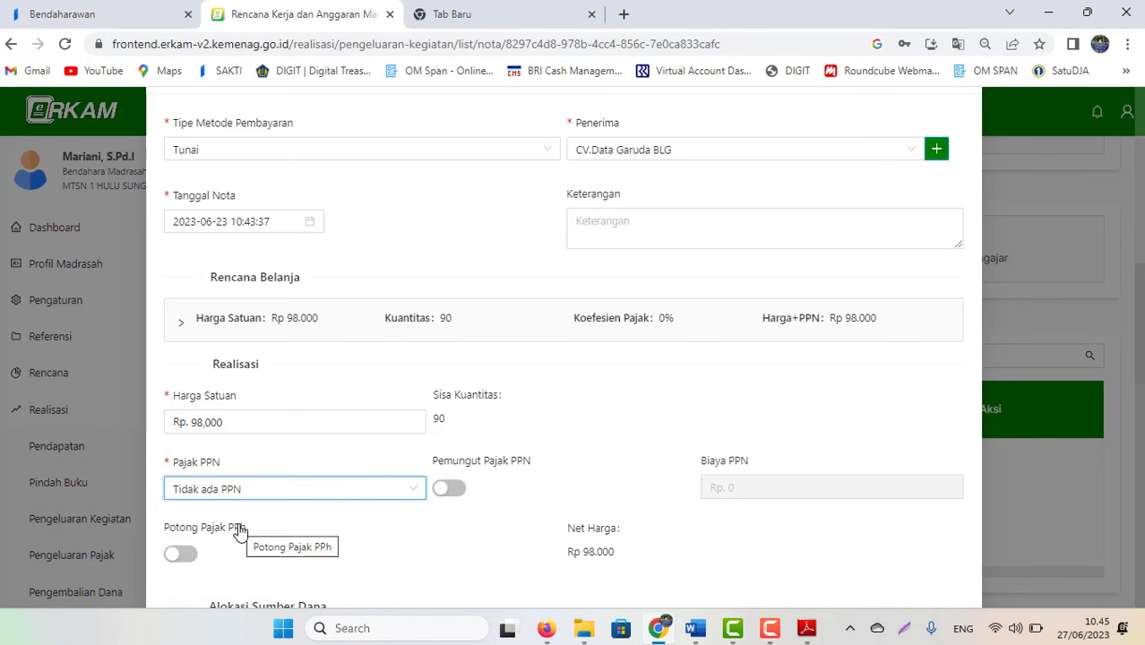
# Step: Try the Potong Pajak PPh switch and return it to off
pyautogui.scroll(-4, 1141, 362)
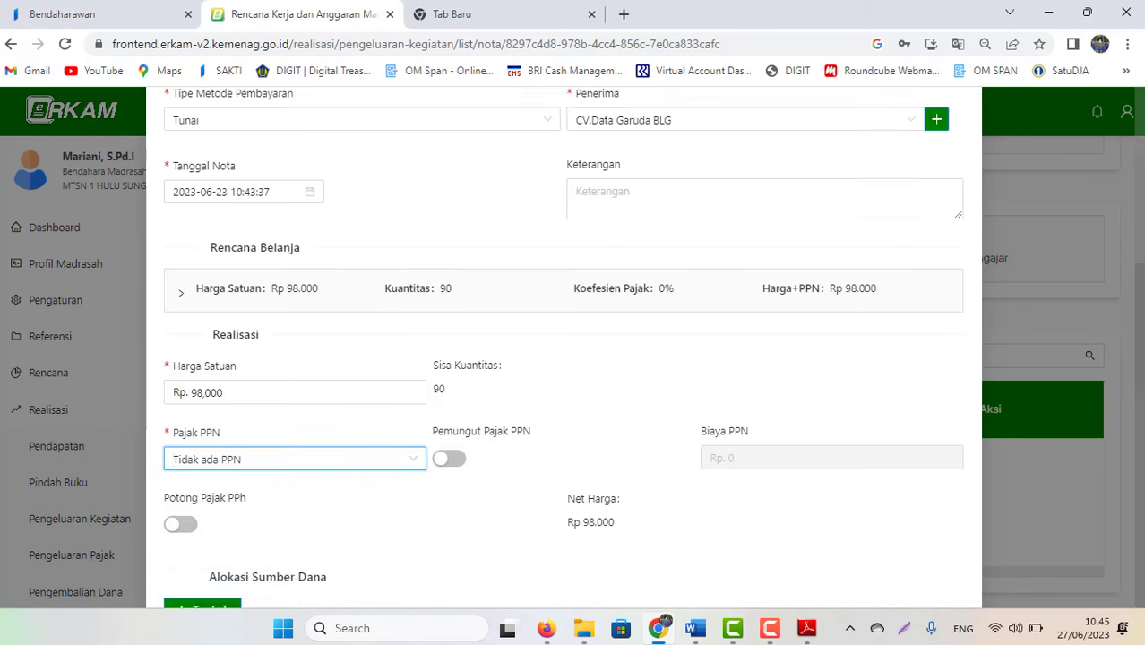
pyautogui.scroll(1, 498, 341)
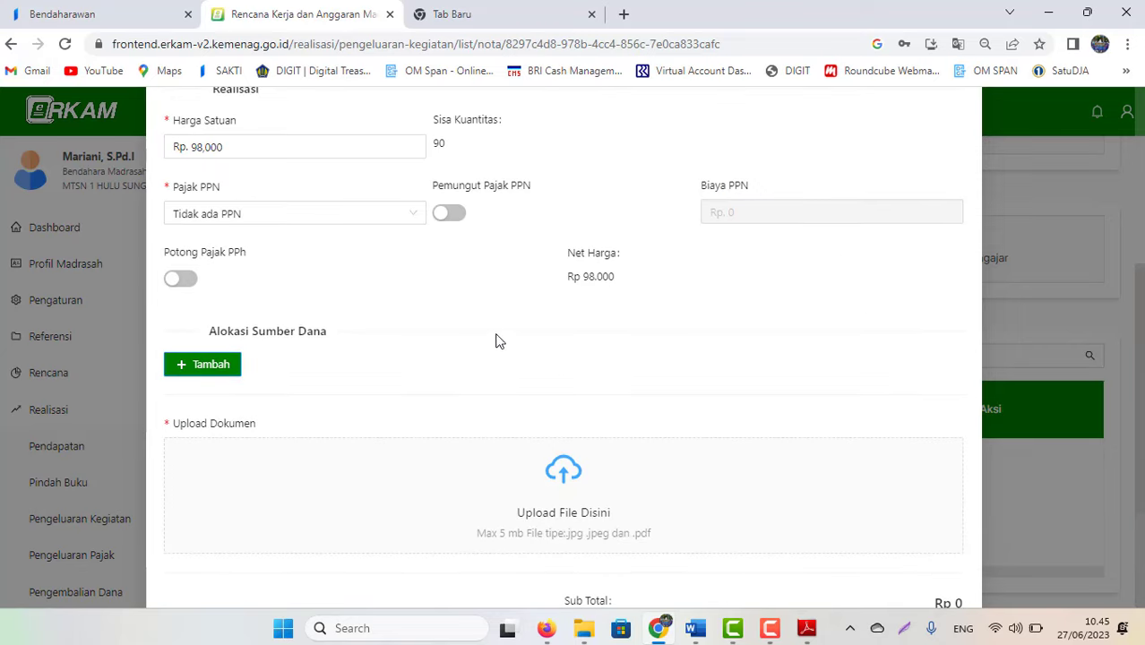
pyautogui.click(189, 285)
pyautogui.click(175, 285)
# Step: Add an entry under Alokasi Sumber Dana of the expense note
pyautogui.scroll(2, 1138, 355)
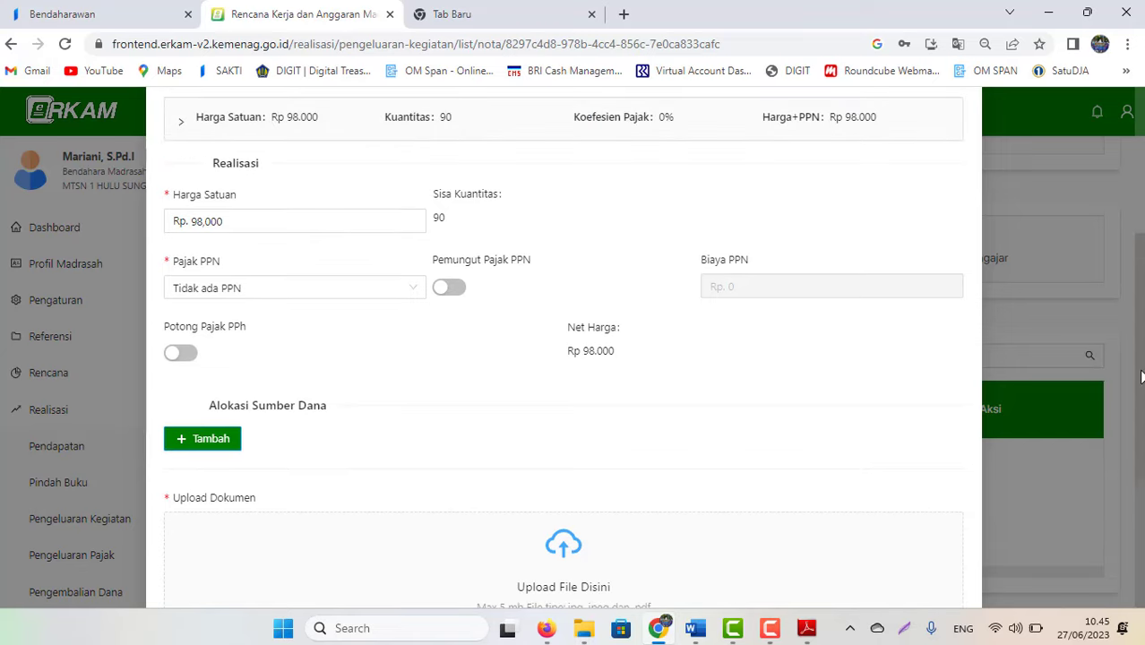
pyautogui.scroll(-1, 1138, 356)
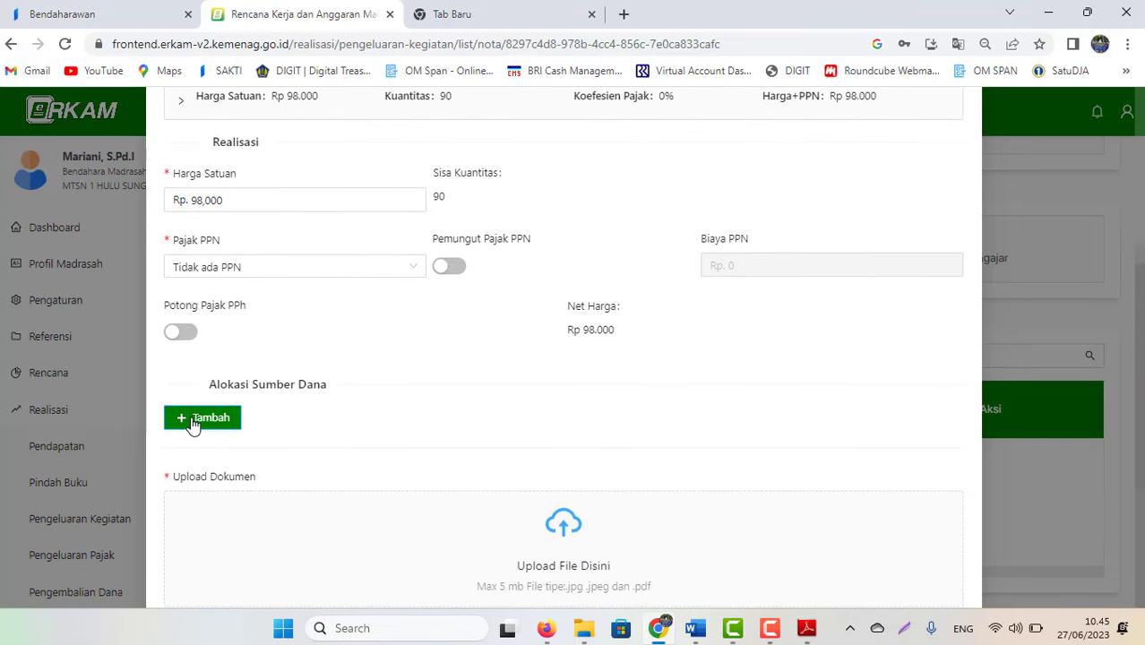
pyautogui.click(190, 419)
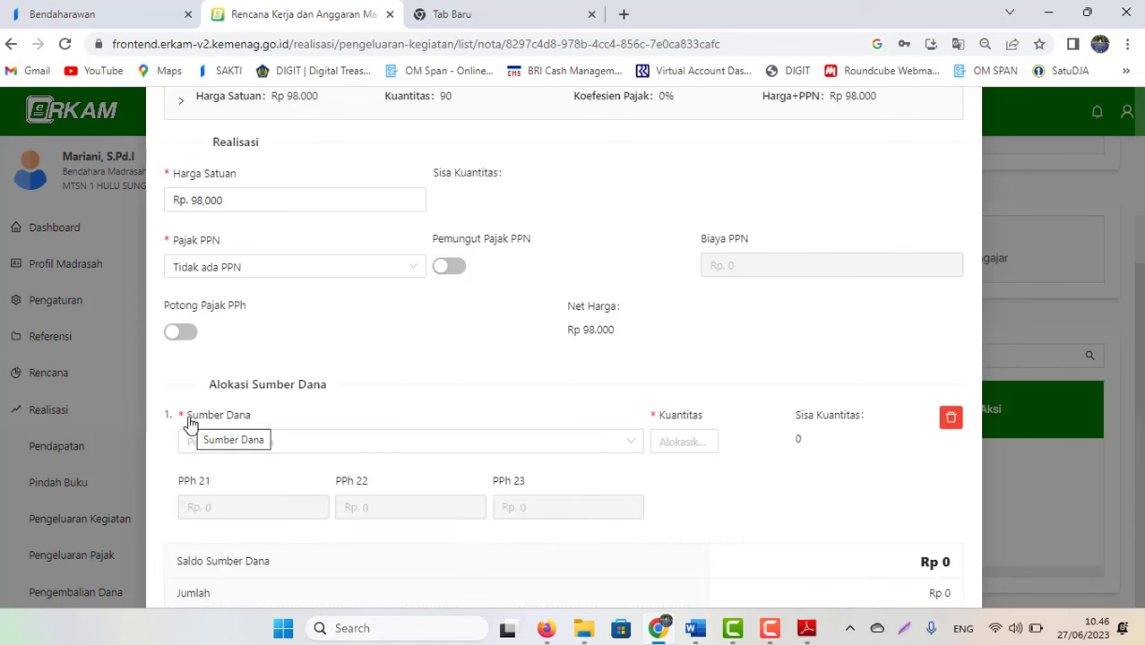
# Step: Allocate a quantity of 90 to the APBN - BOS | Tunai fund source under Alokasi Sumber Dana
pyautogui.click(632, 446)
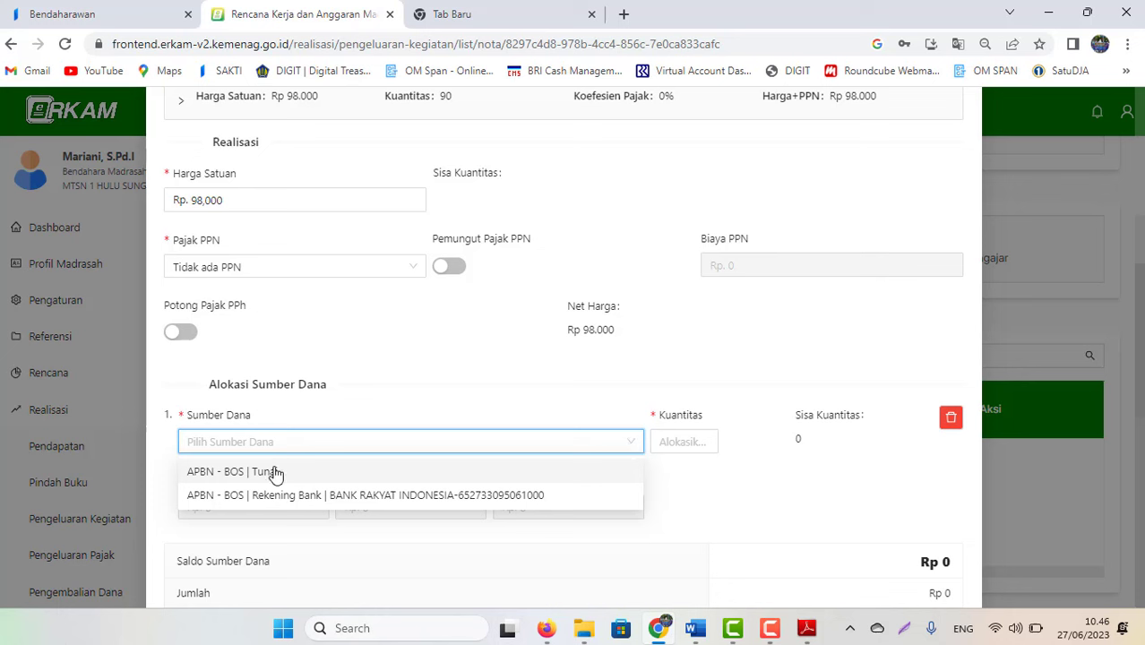
pyautogui.click(234, 474)
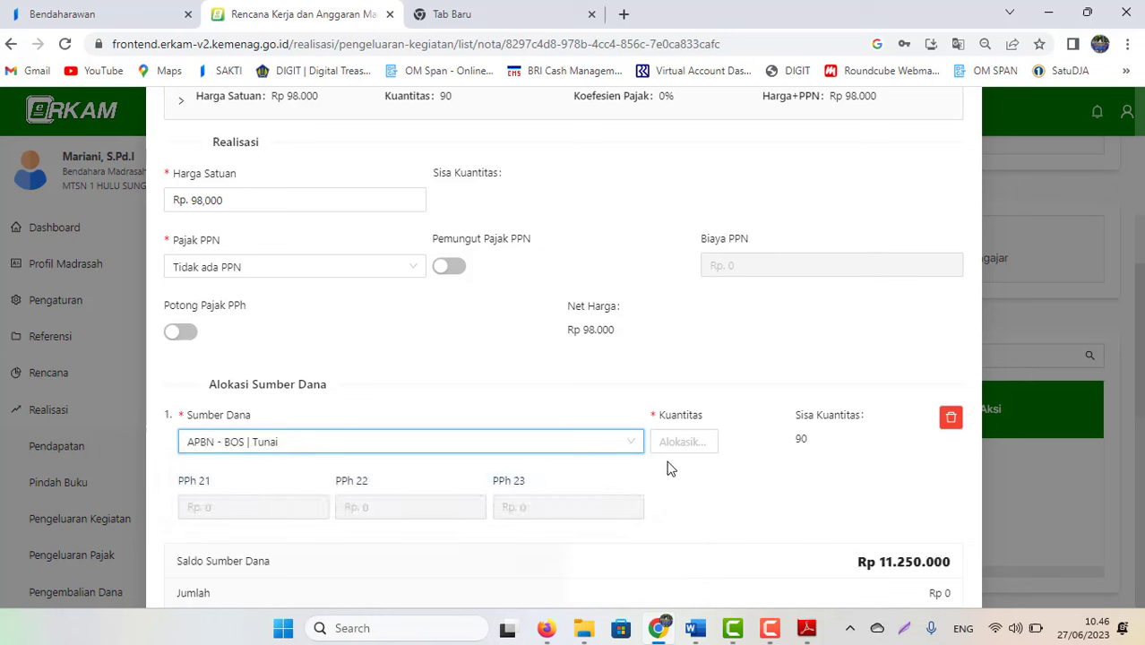
pyautogui.click(674, 439)
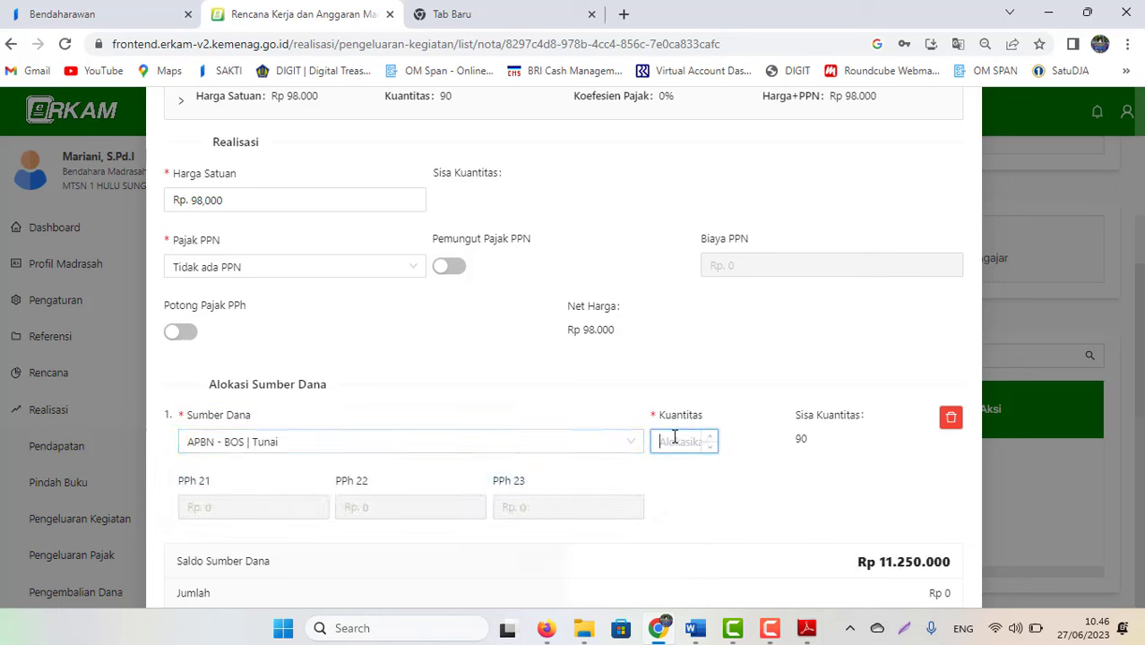
pyautogui.write('90')
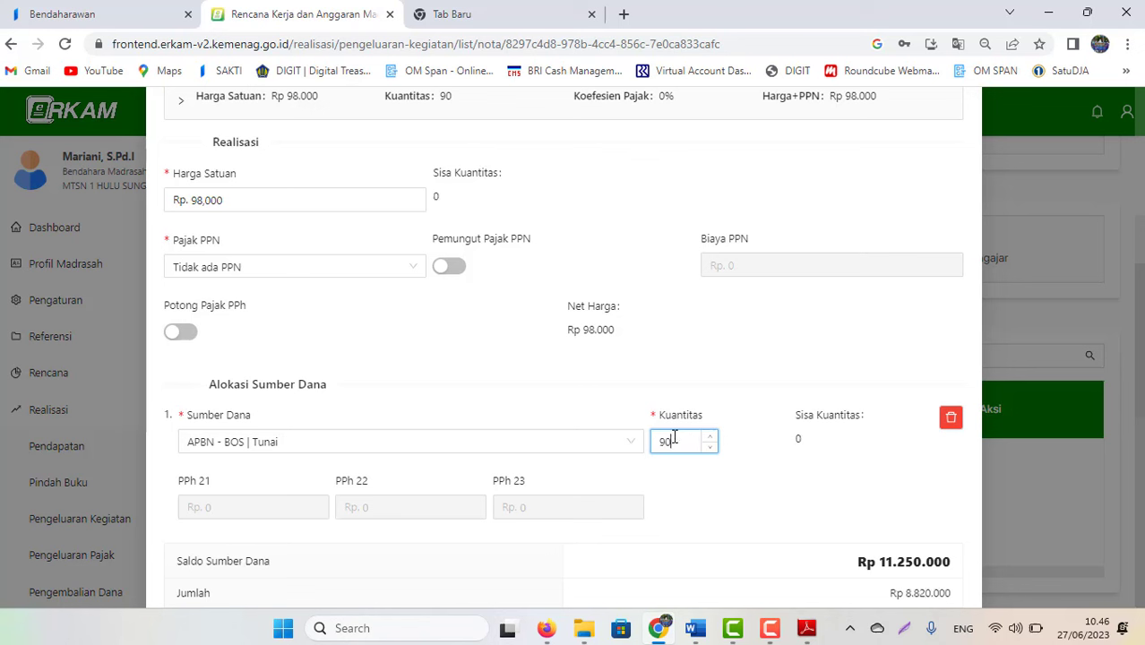
pyautogui.click(714, 509)
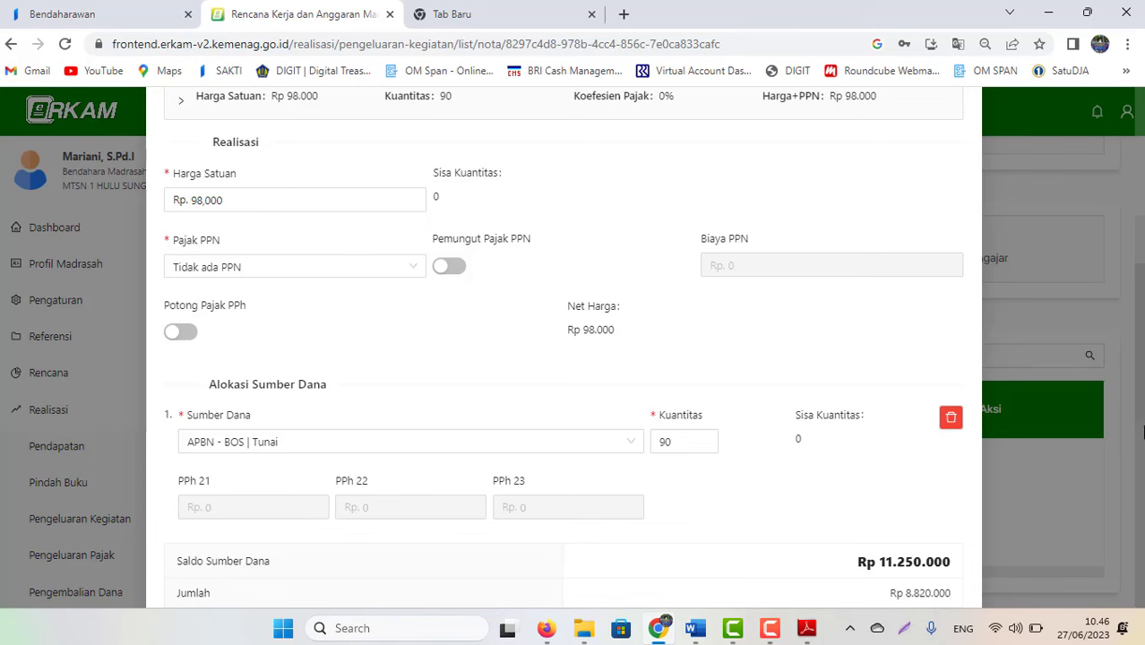
# Step: Attach Kuitansi Buku.pdf under Upload Dokumen and save the expense note
pyautogui.scroll(-5, 469, 540)
pyautogui.scroll(2, 1141, 382)
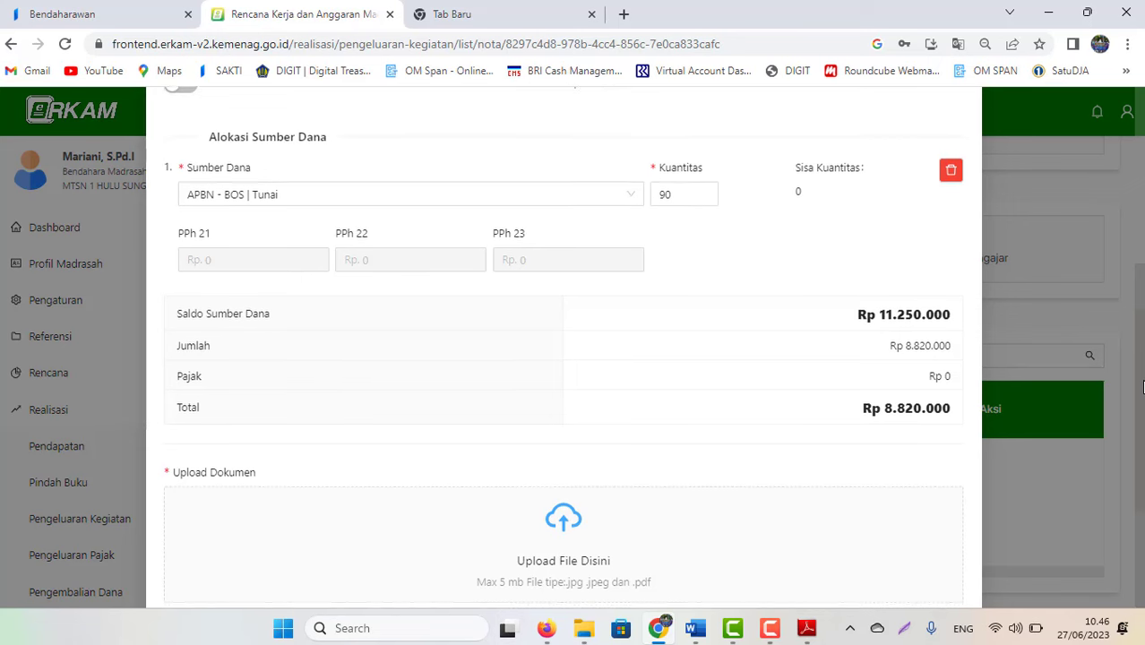
pyautogui.scroll(-2, 1142, 382)
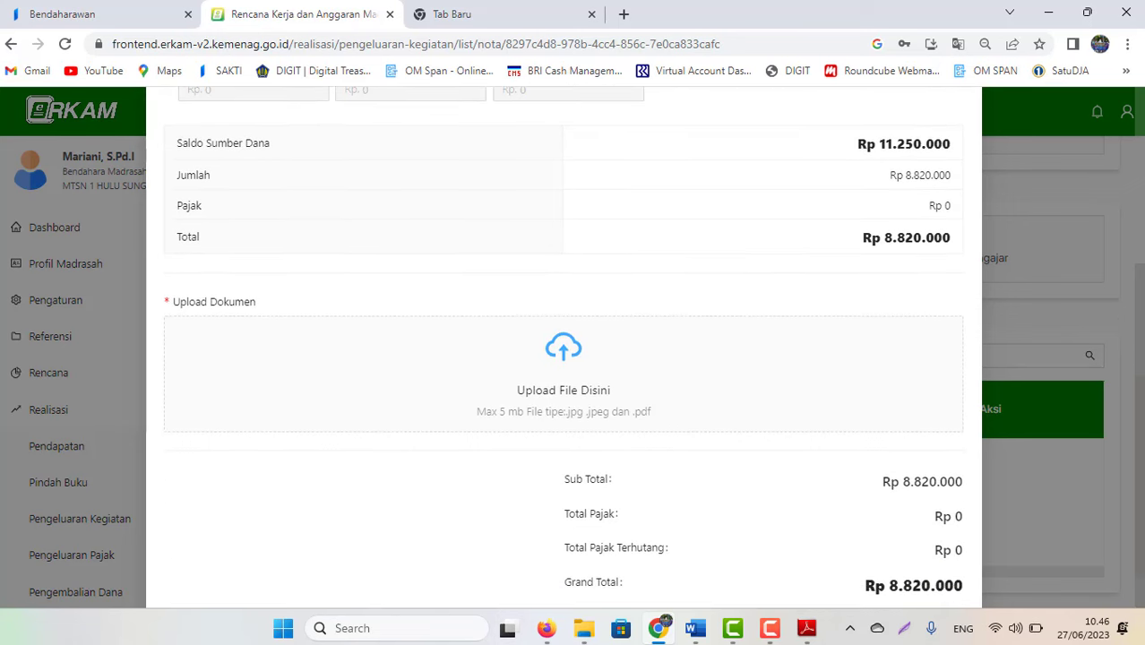
pyautogui.scroll(-1, 1142, 382)
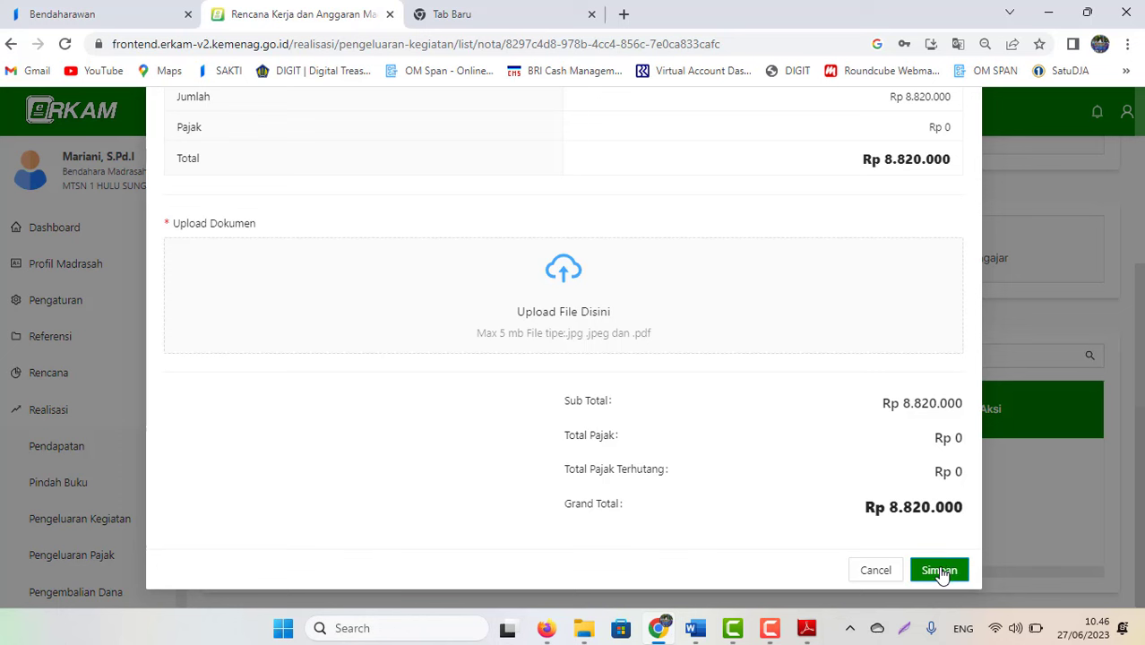
pyautogui.click(564, 292)
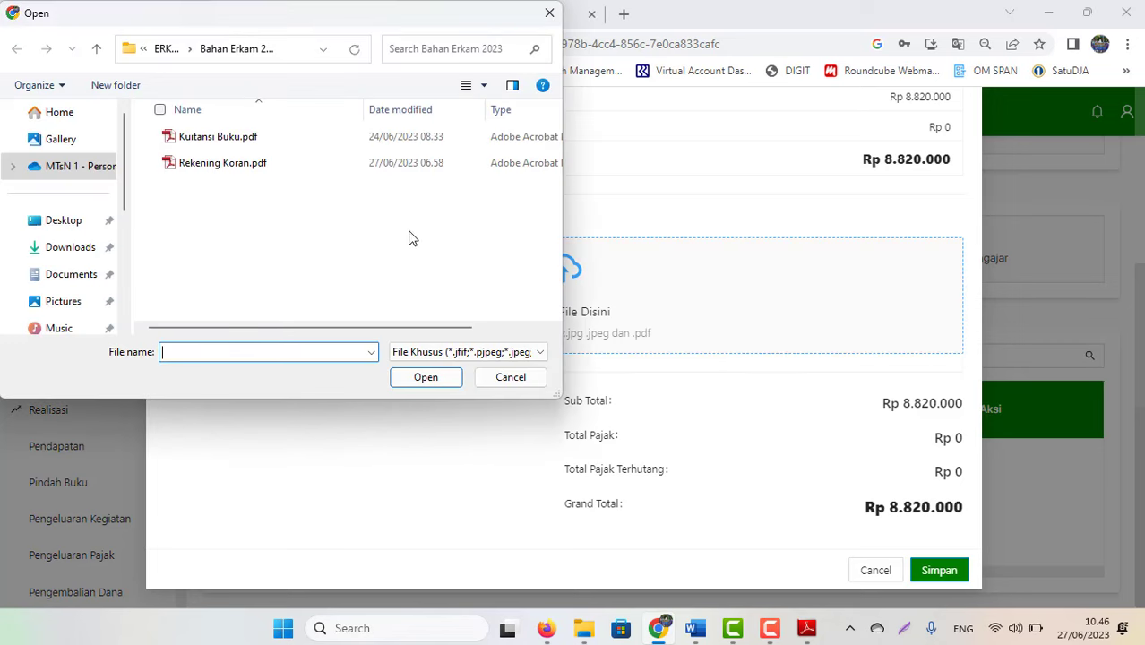
pyautogui.doubleClick(191, 142)
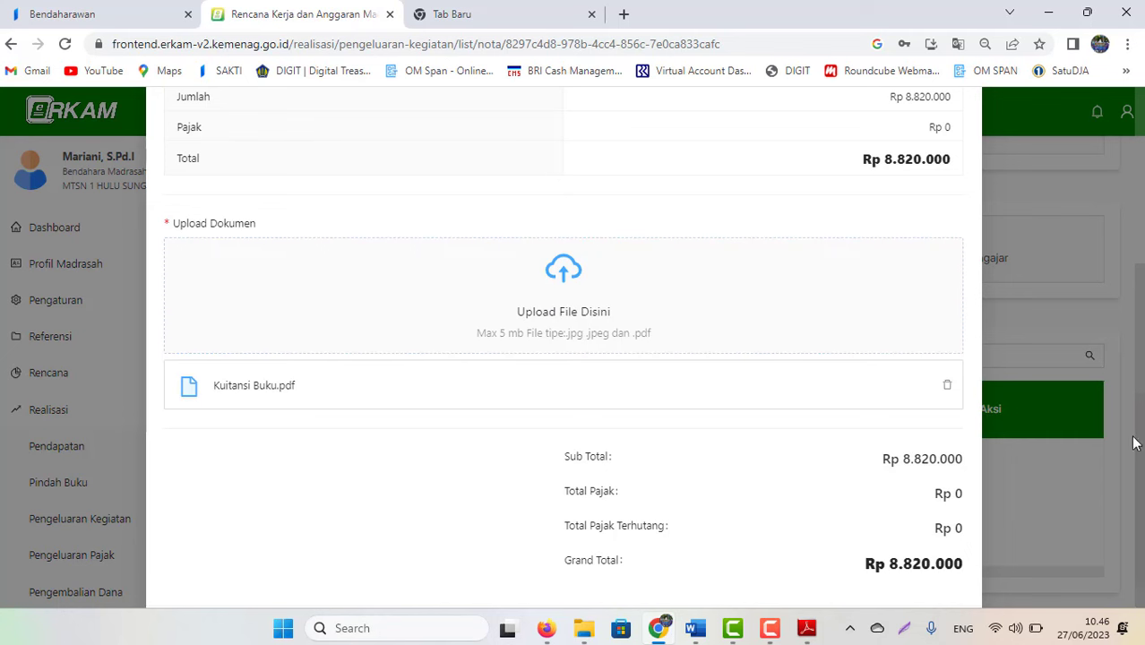
pyautogui.scroll(-1, 560, 308)
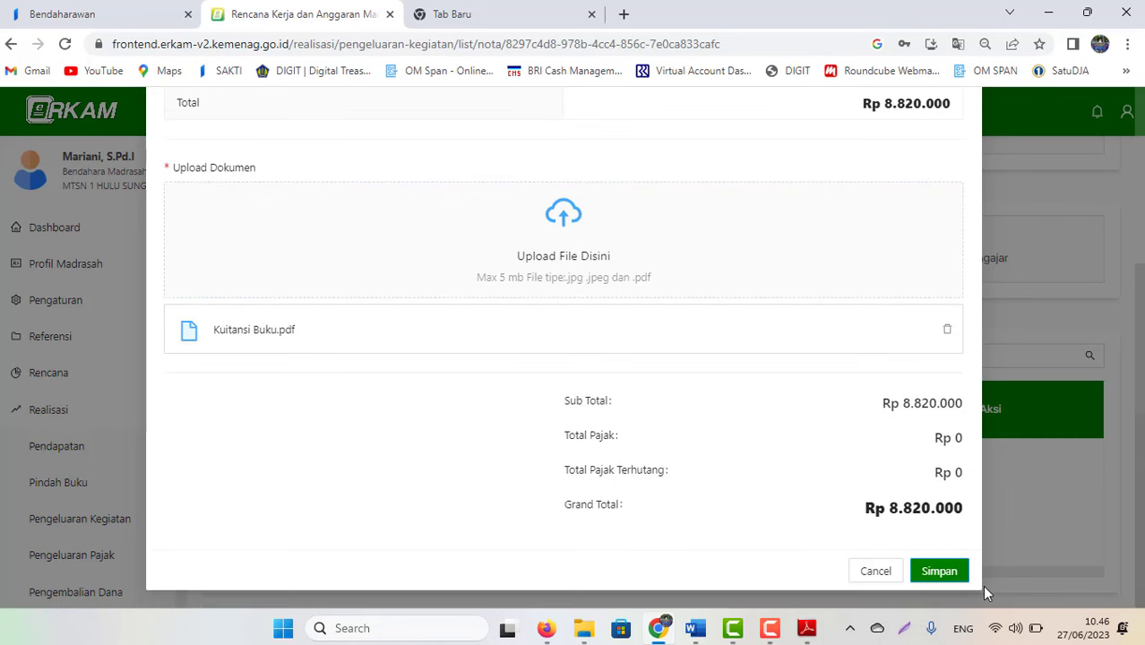
pyautogui.click(938, 573)
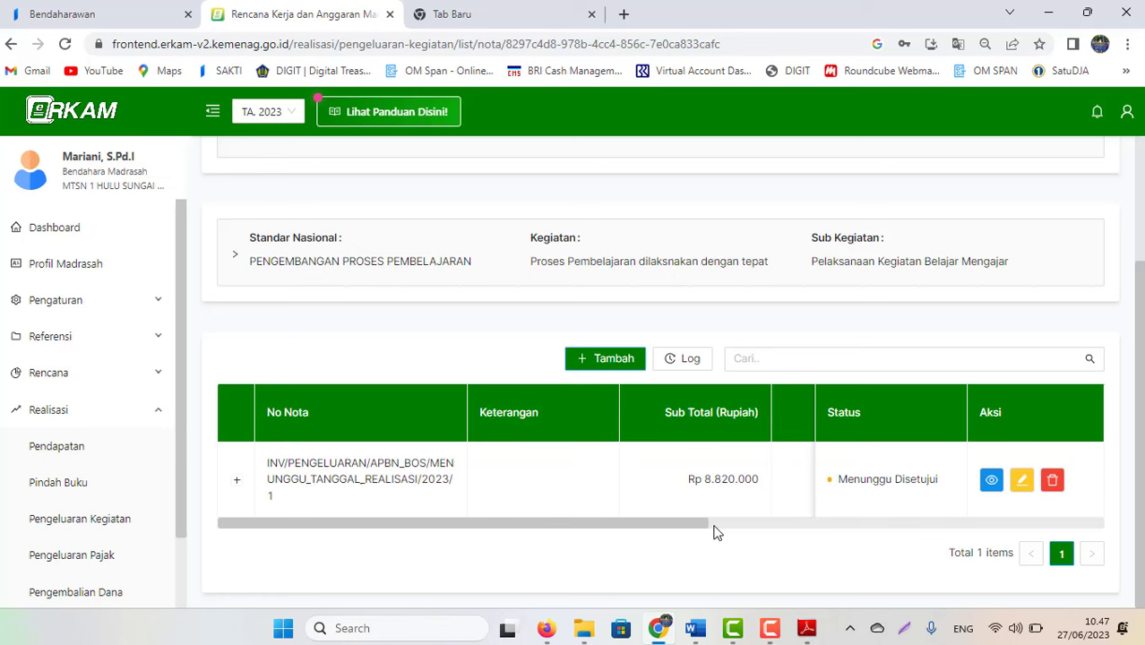
pyautogui.click(770, 627)
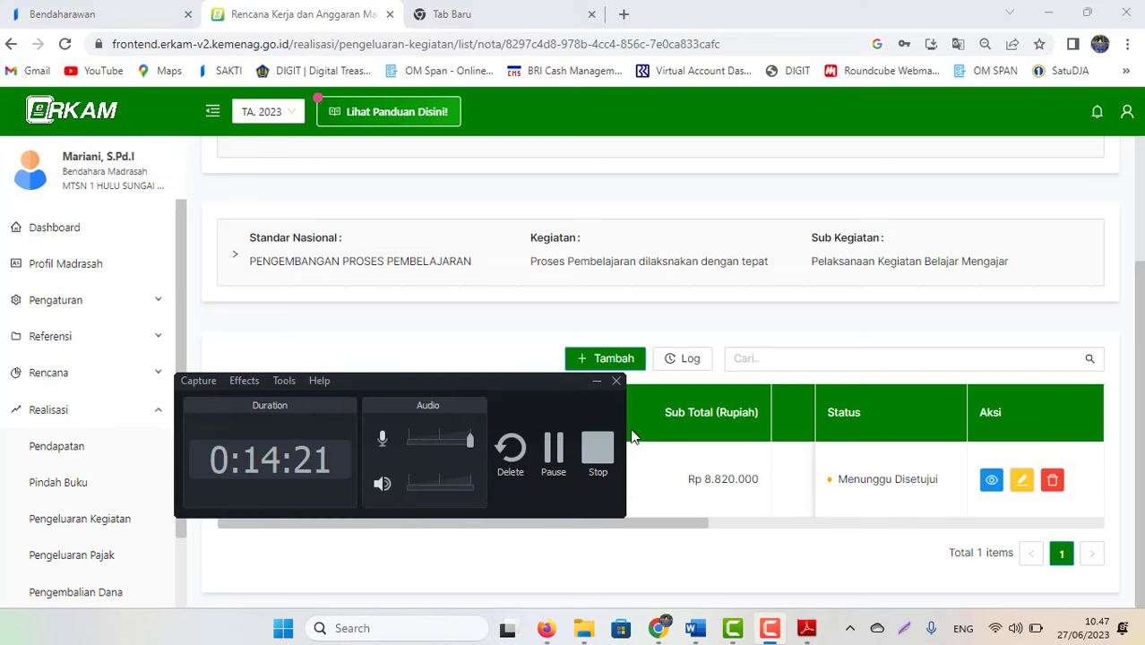